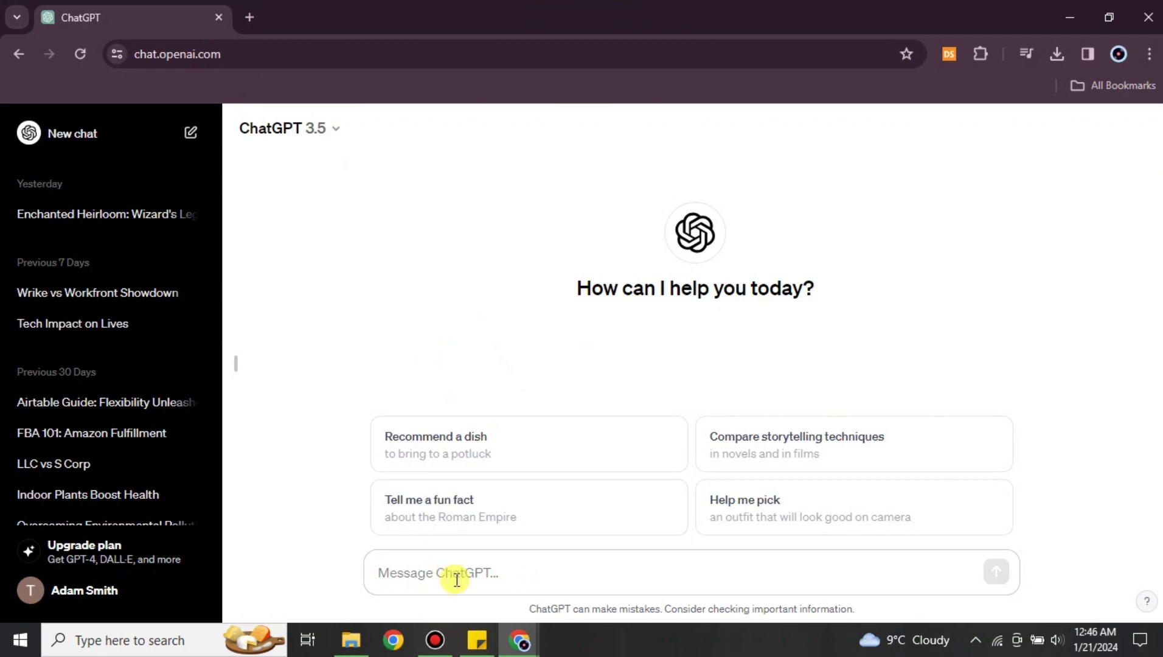
Ask ChatGPT for 20 sets of psychology and relationship facts as a Topic / Part 1 / Part 2 table.
type("Create me 50 sets in the same style as the below examples, and format them in a table where one column is the topic. These should be psychology facts, crush facts, male facts, girl facts, relationship facts and more. There'll be formatted as a topic or type of fact, part 1 and then part 2. Keep the facts engaging, polarizing, over the top and relatable to everyone or people in particular situations. The reading grade should be under grade 7 ideally. Here's a few examples!  Topic; Deep Fact")
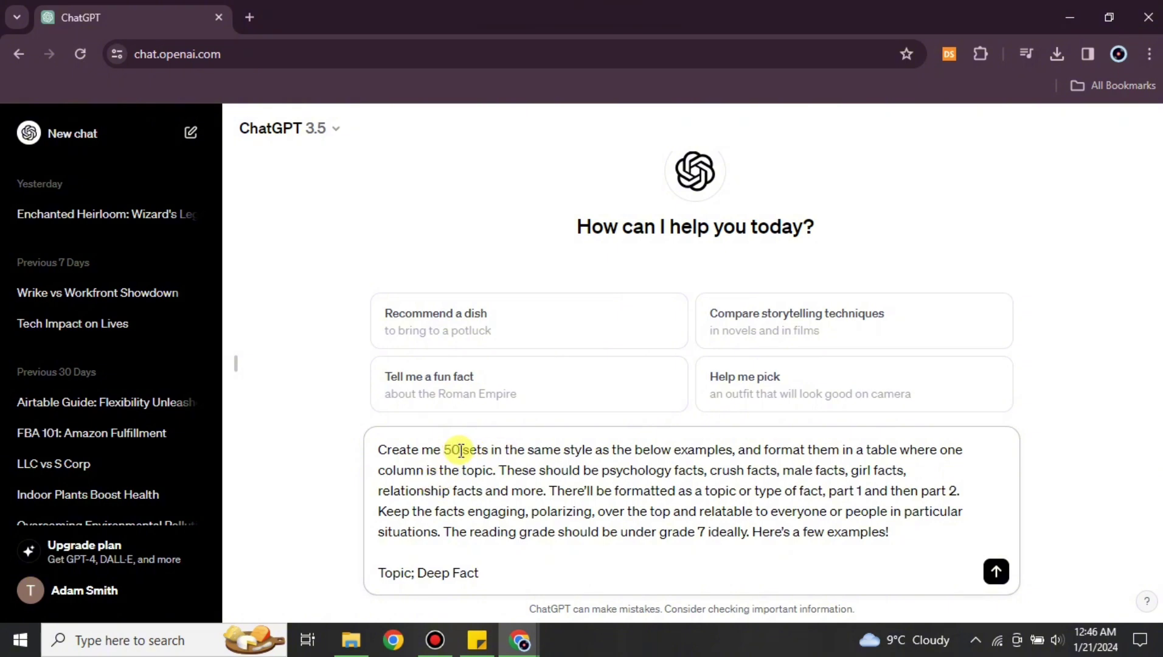
key("BackSpace")
key("BackSpace")
type("2")
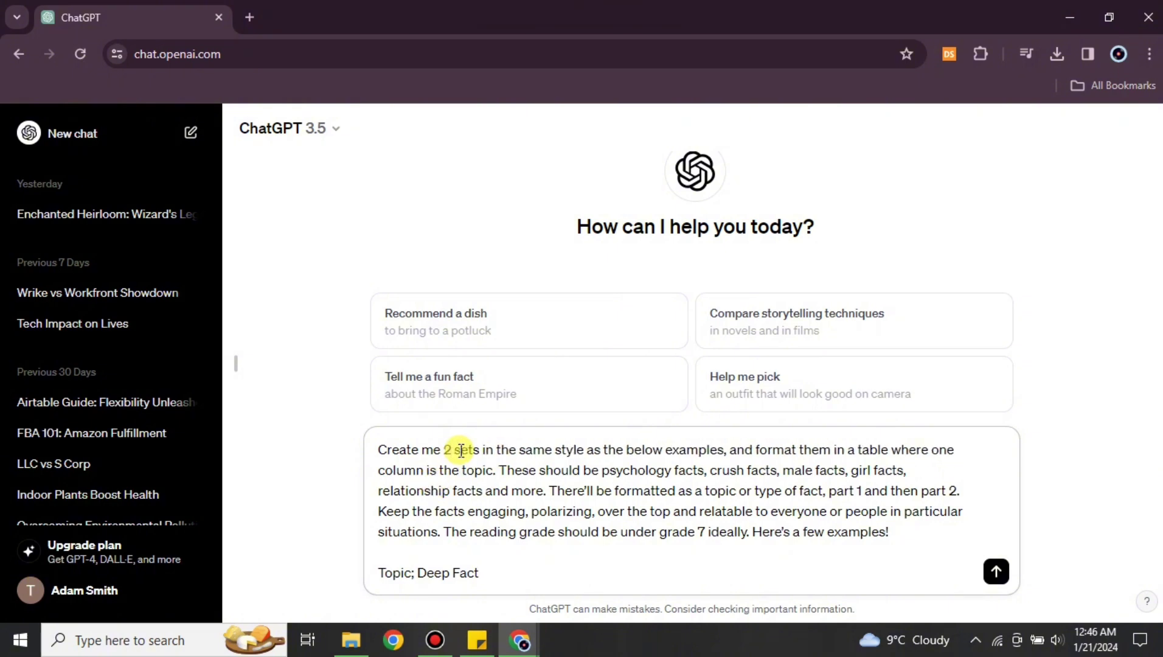
type("0")
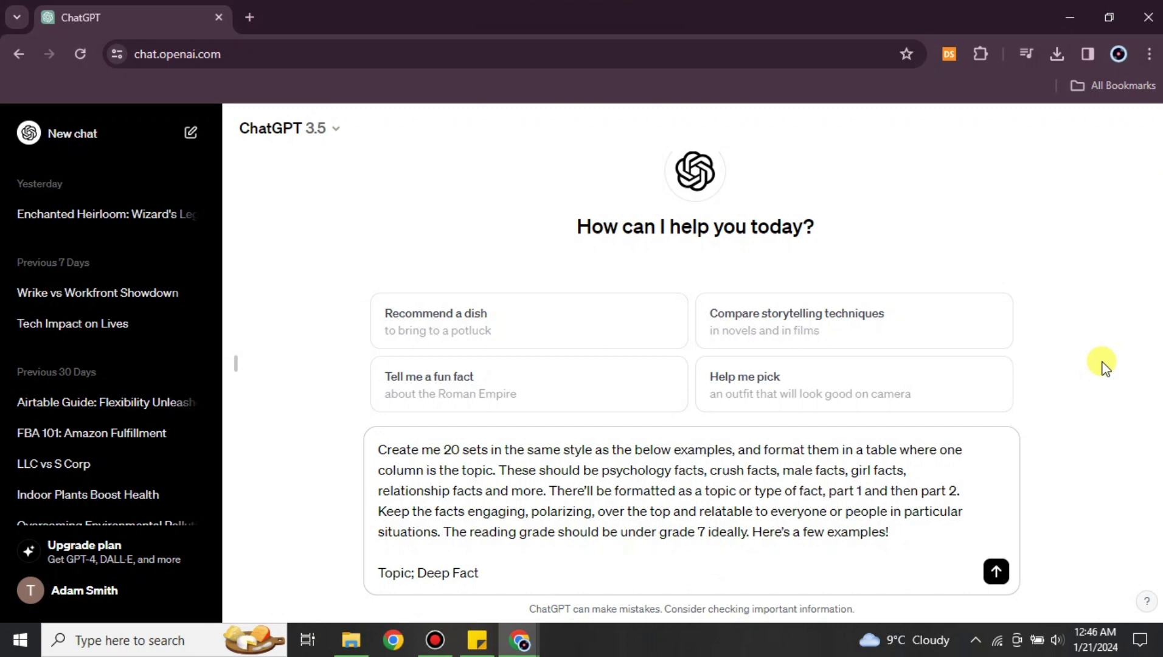
left_click(996, 571)
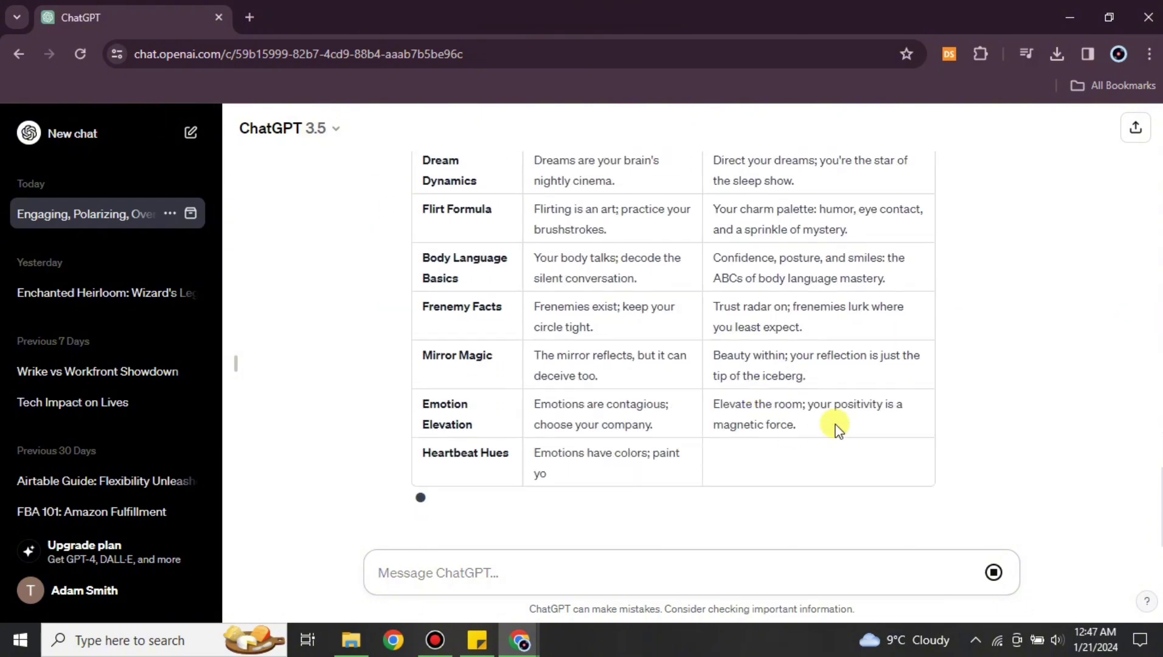
scroll(934, 388, "up", 3)
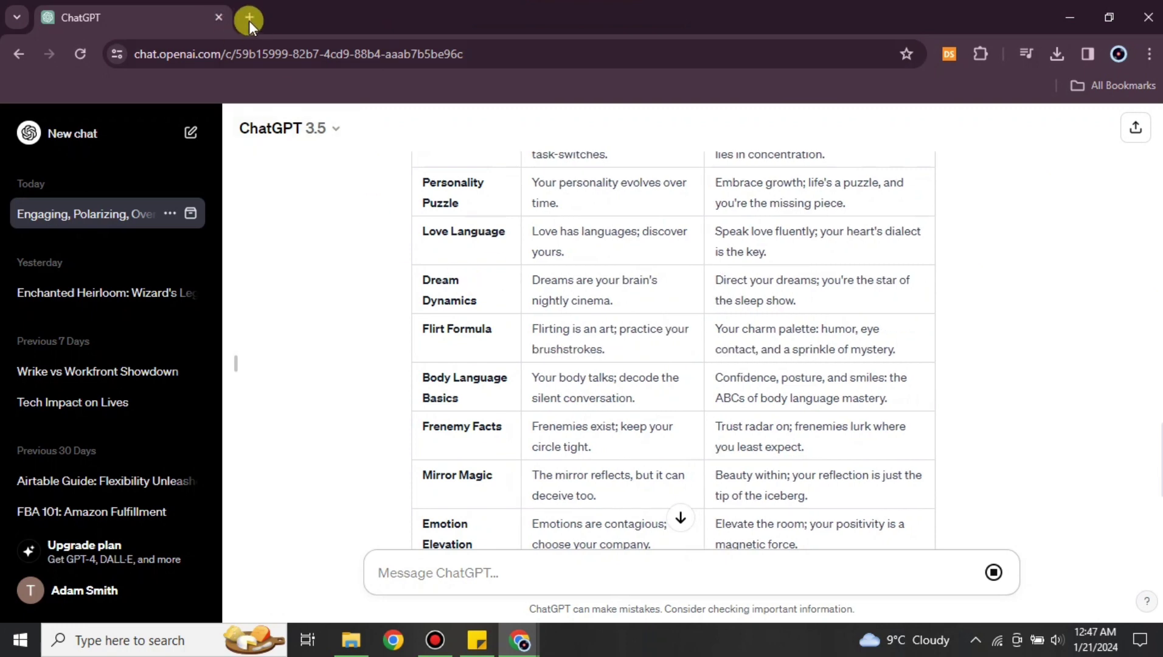
In a new tab, start a blank Instagram Reel (1080 × 1920 px) design on canva.com.
left_click(249, 21)
type("c")
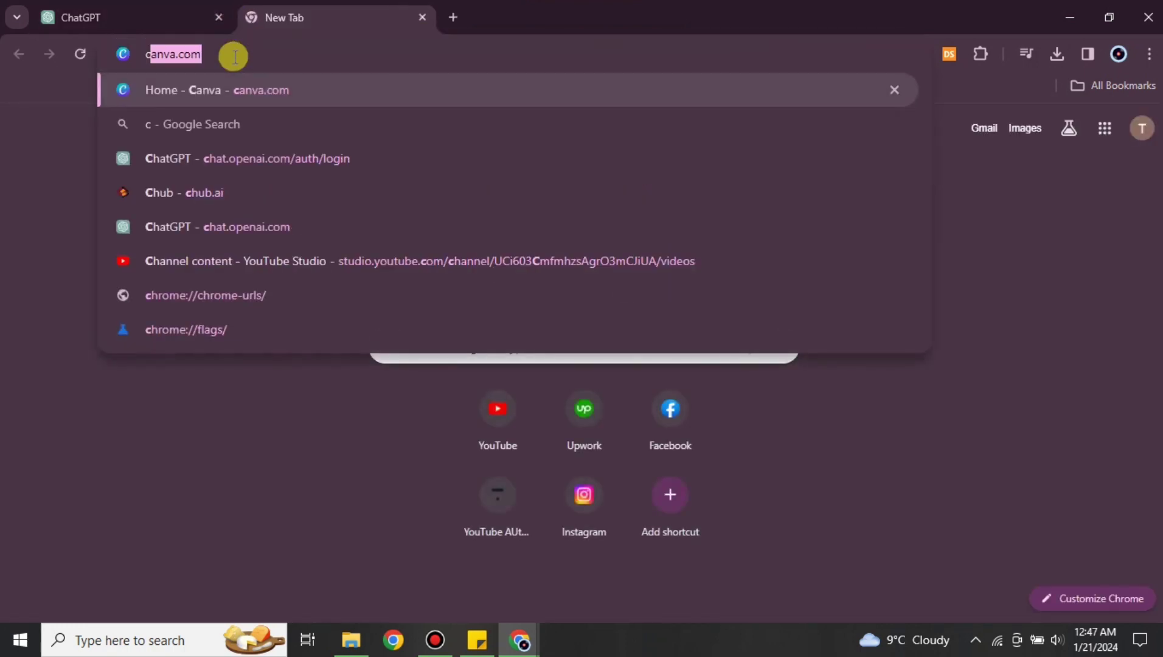
key("Return")
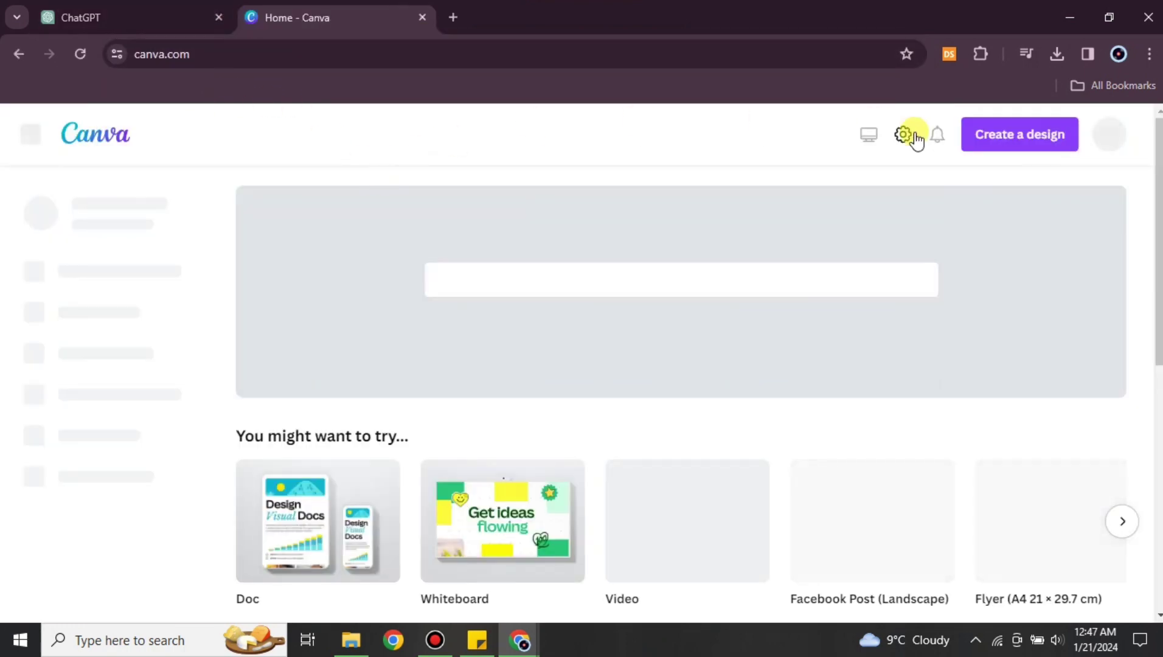
left_click(1045, 139)
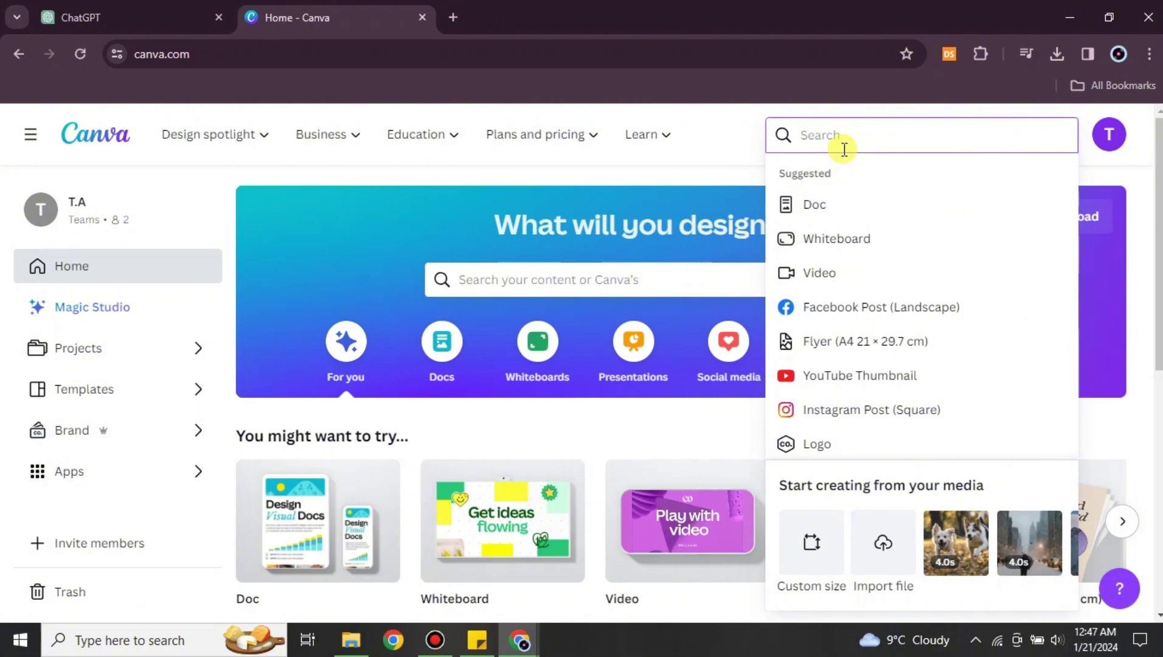
type("instagram reel")
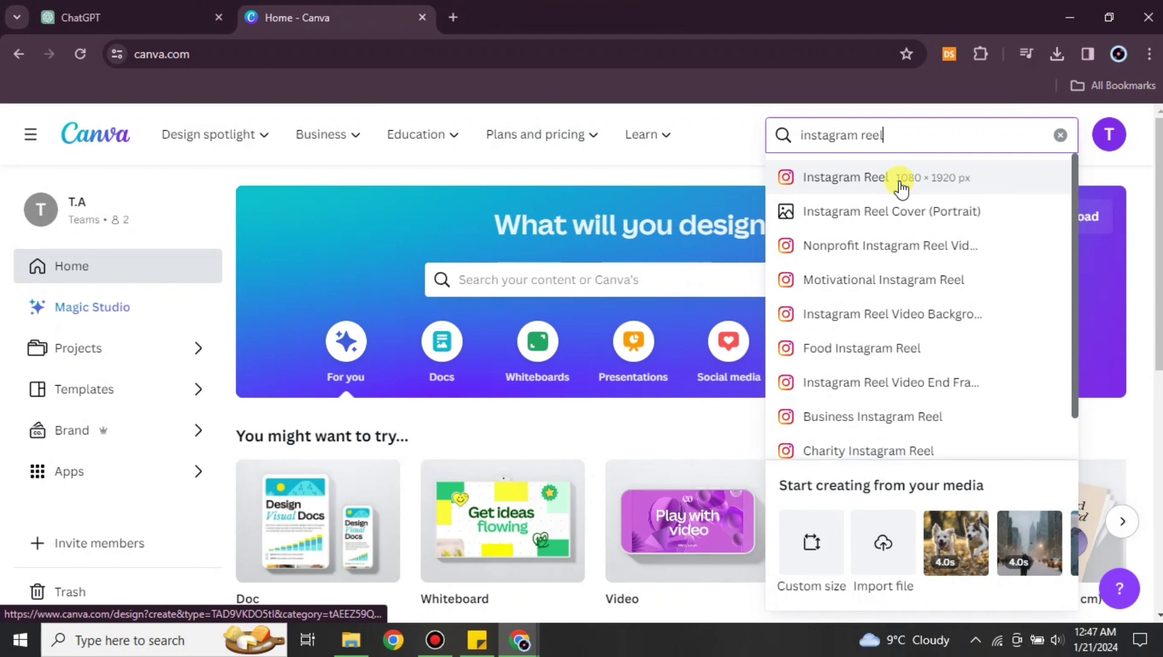
left_click(901, 189)
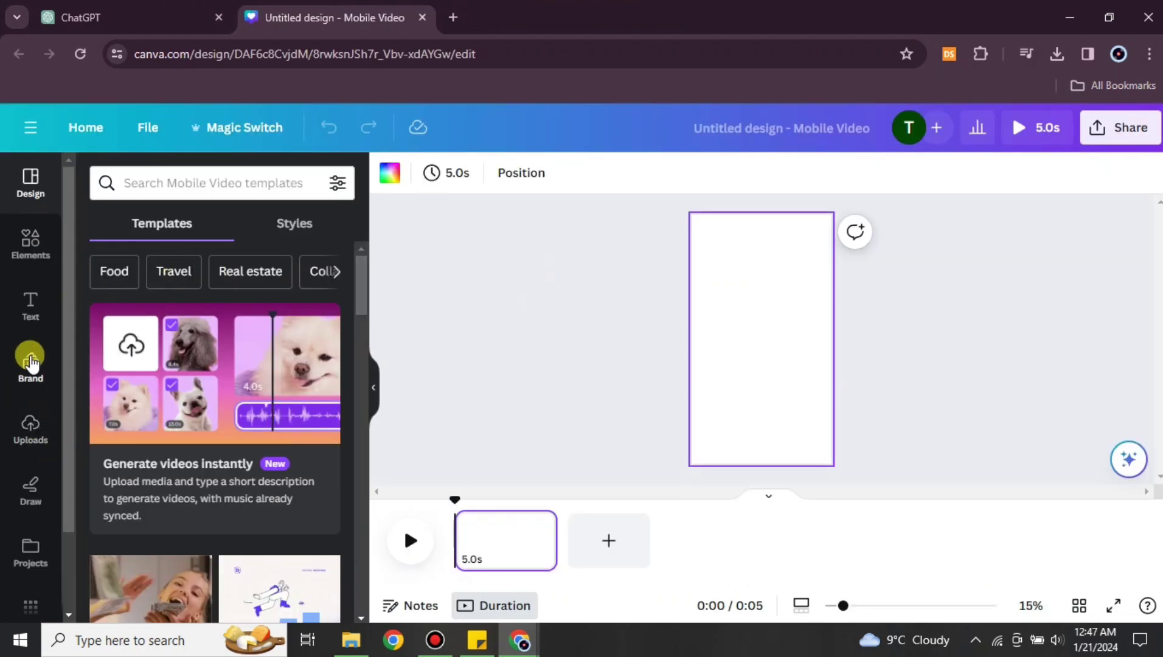
Search Elements videos for 'background video' and add the sunset clip to the page.
left_click(30, 249)
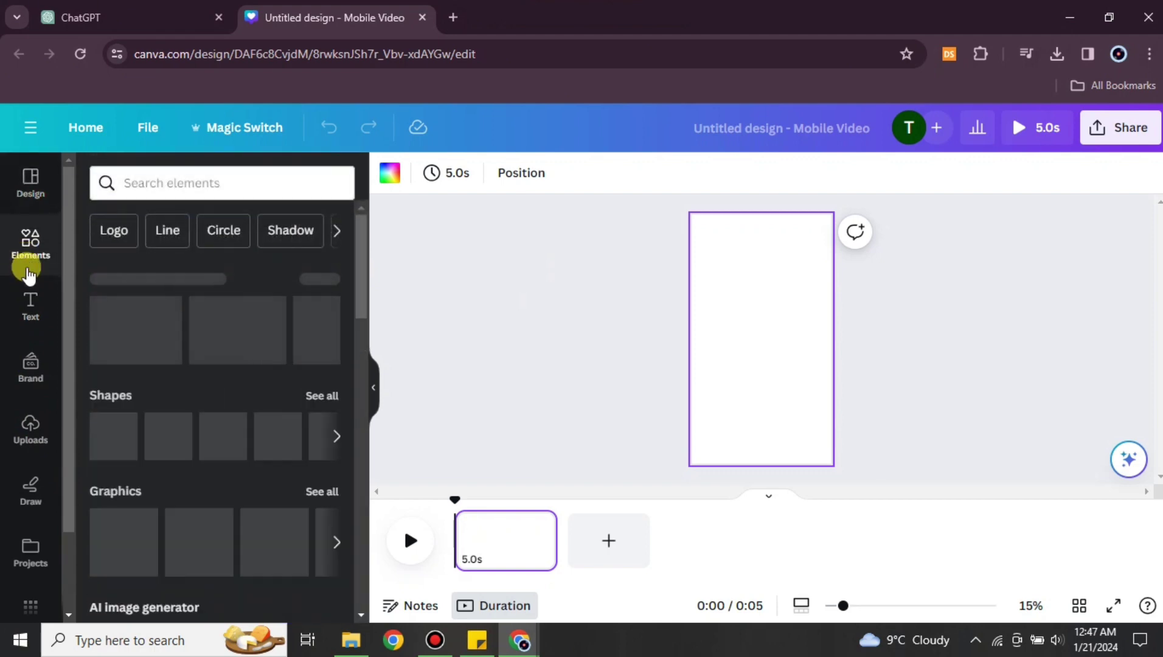
scroll(208, 433, "down", 1)
scroll(206, 432, "down", 3)
scroll(207, 304, "up", 5)
left_click(219, 181)
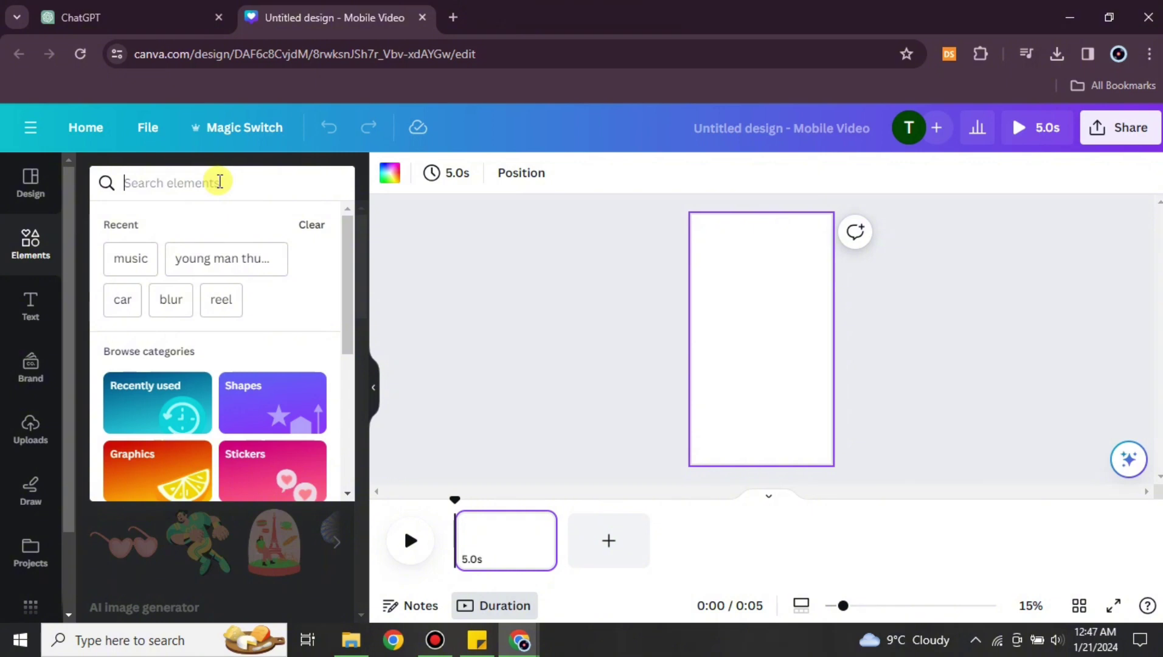
type("background video")
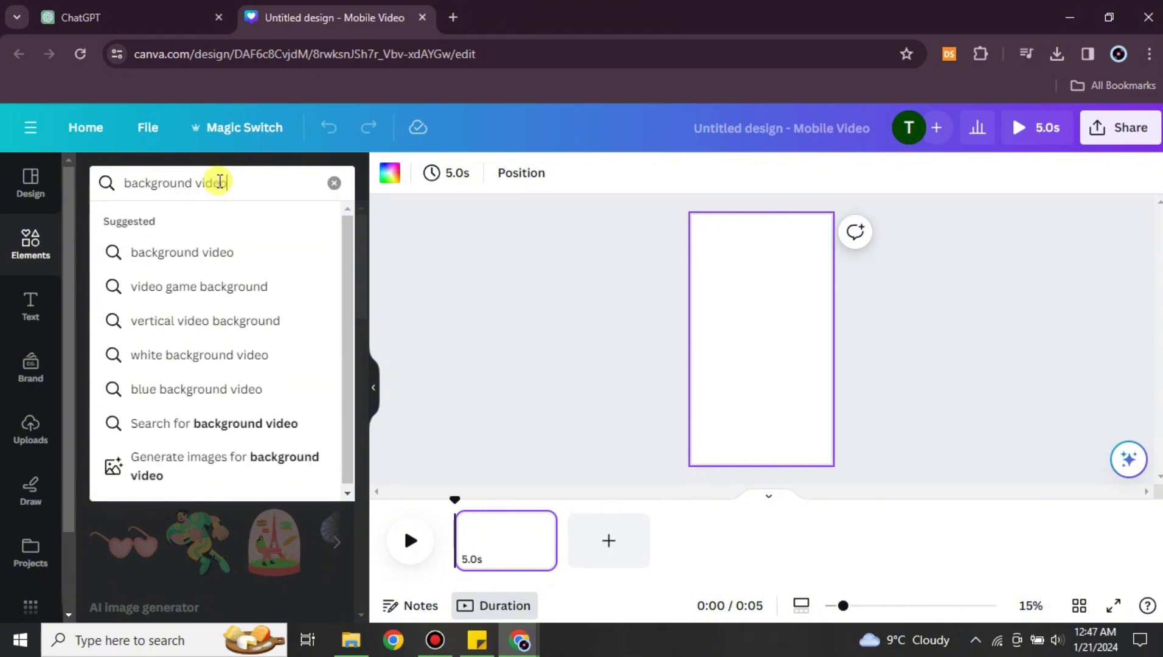
key("Return")
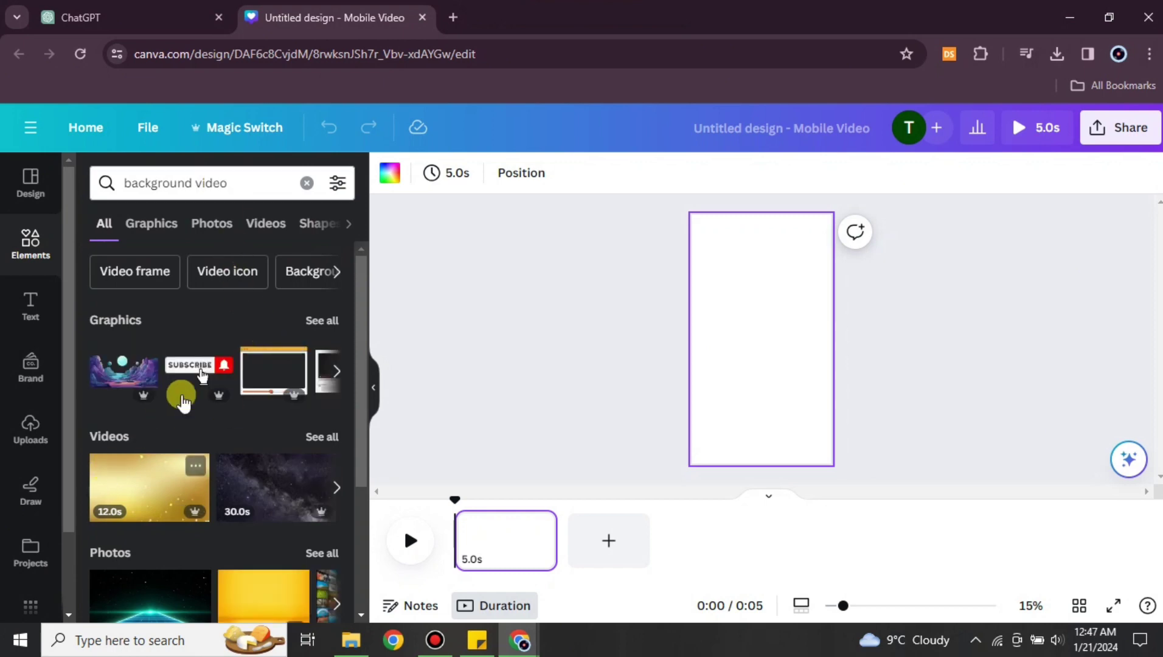
scroll(252, 433, "down", 3)
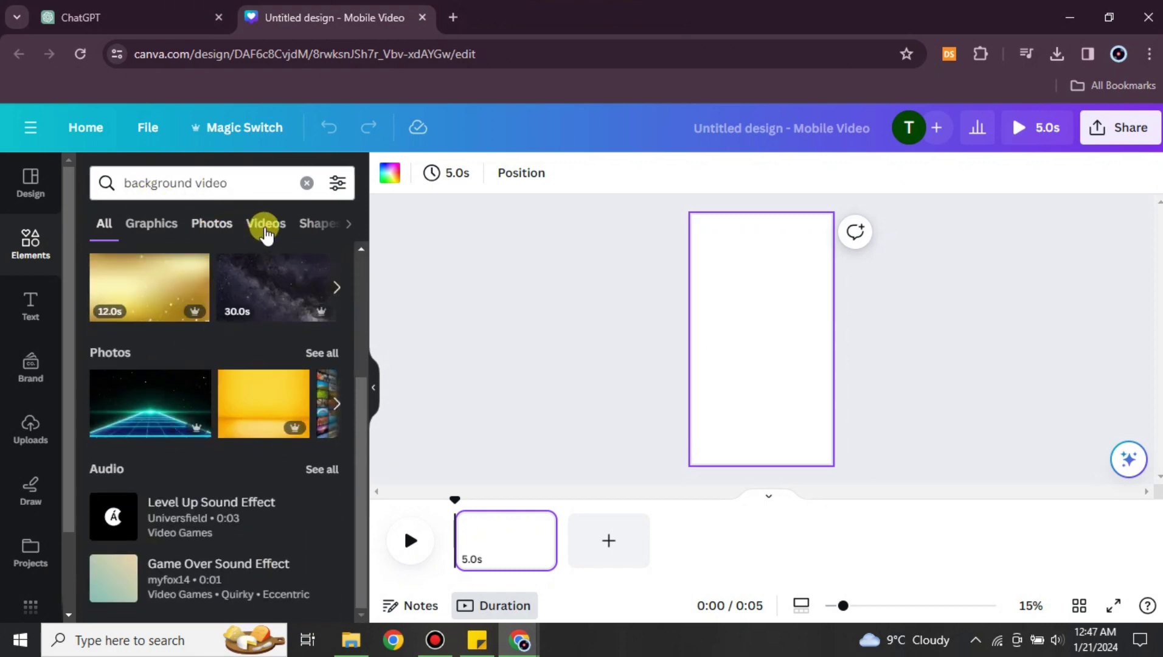
left_click(266, 226)
scroll(295, 405, "down", 5)
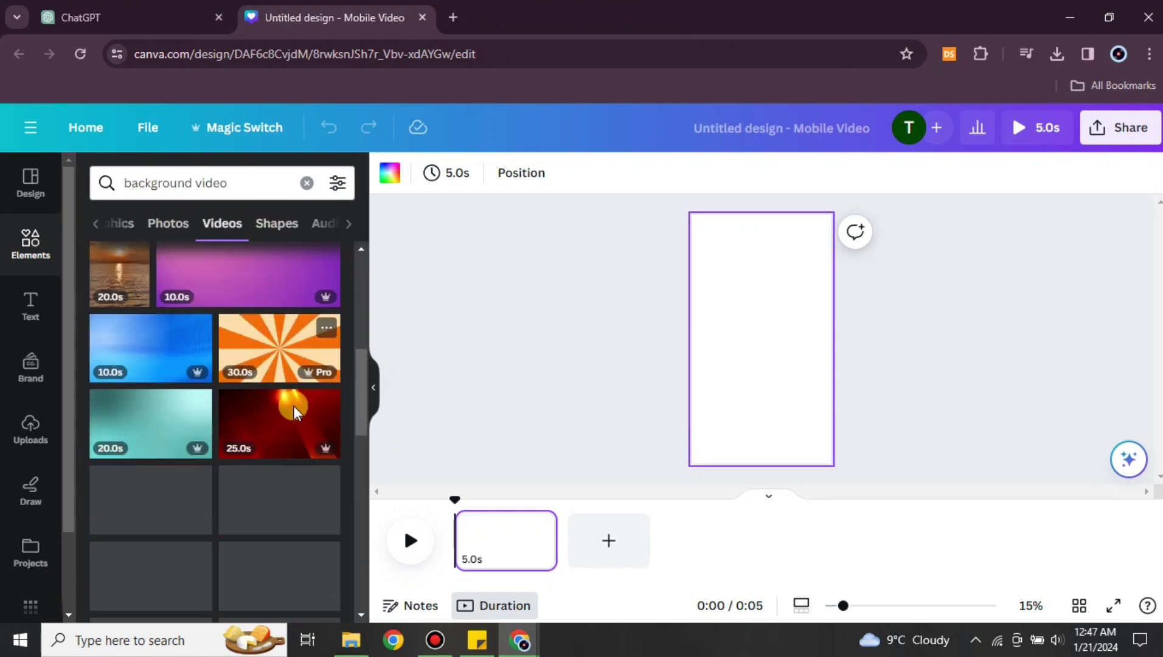
scroll(127, 395, "up", 2)
left_click(124, 414)
Stretch the sunset video to fill the page and trim the clip to 11 seconds.
left_click_drag(785, 365, 753, 307)
left_click_drag(801, 414, 822, 465)
left_click_drag(857, 540, 678, 555)
left_click(621, 418)
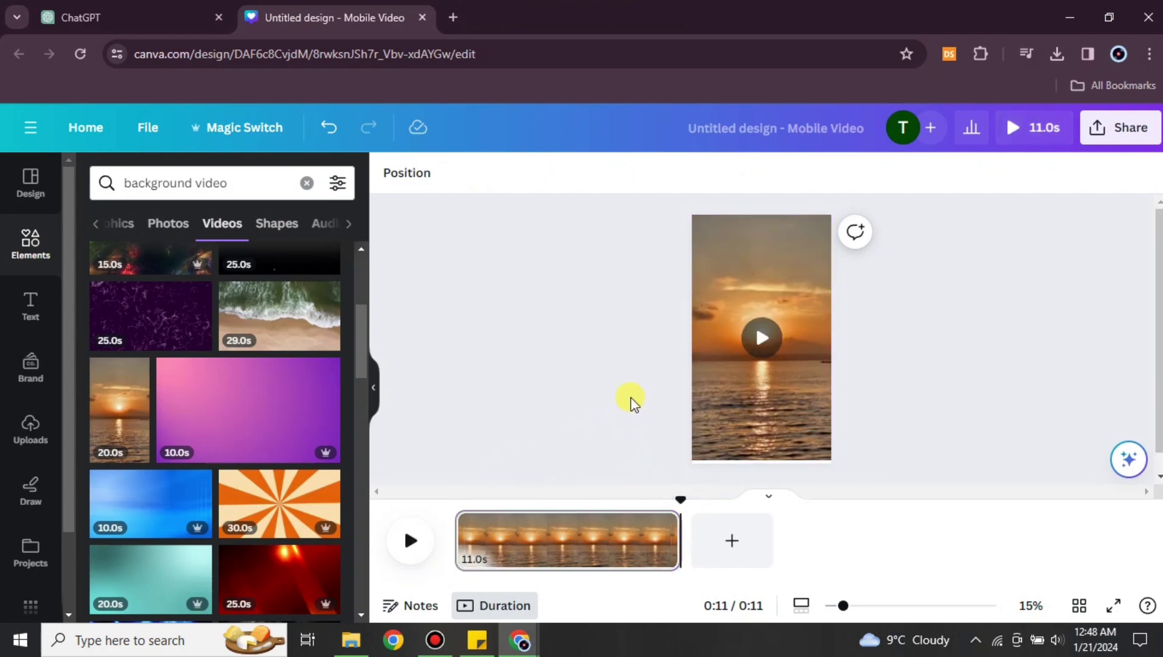
Add a 'Topic' text box at font size 60.2, centred near the top of the video.
left_click(29, 311)
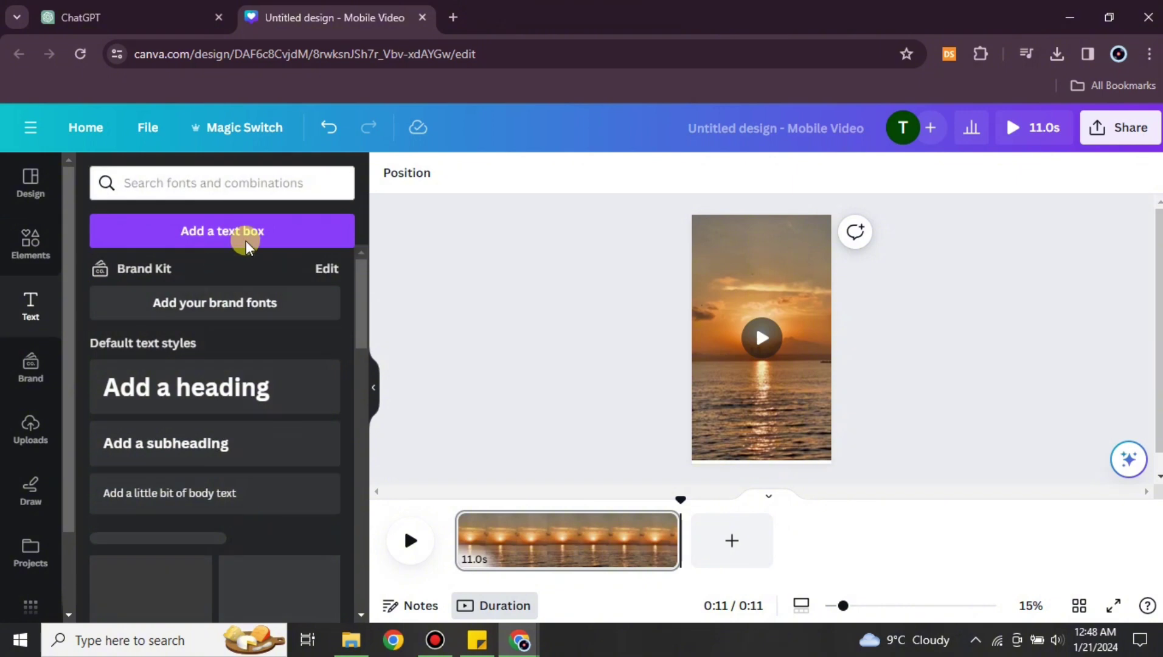
left_click(249, 240)
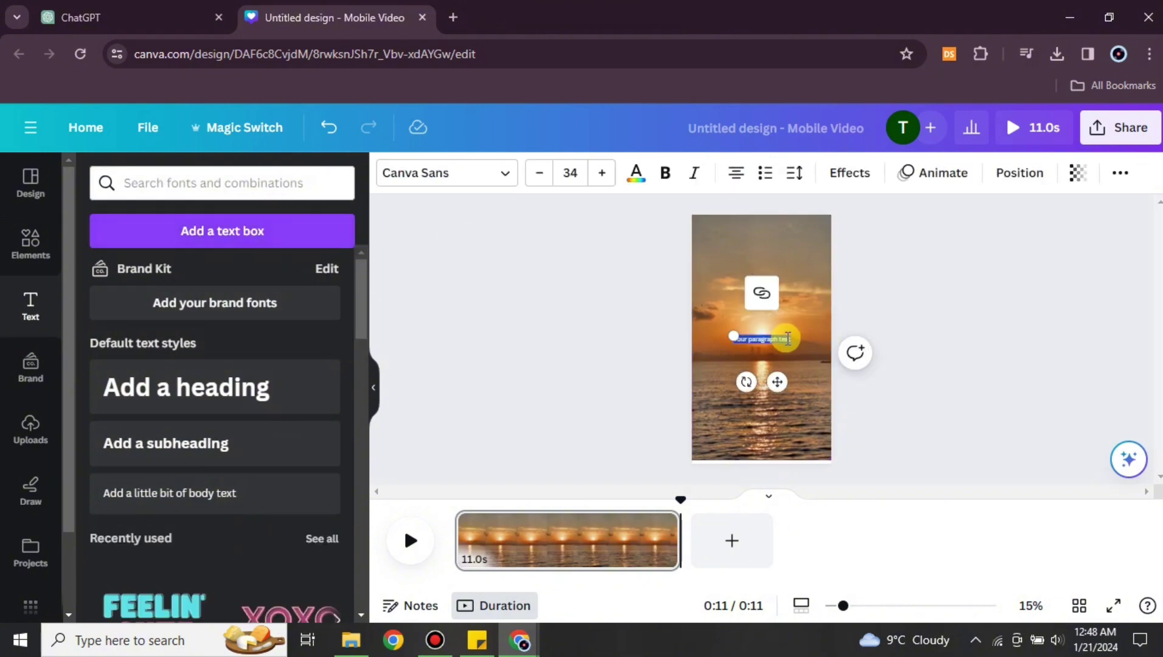
left_click_drag(791, 343, 825, 361)
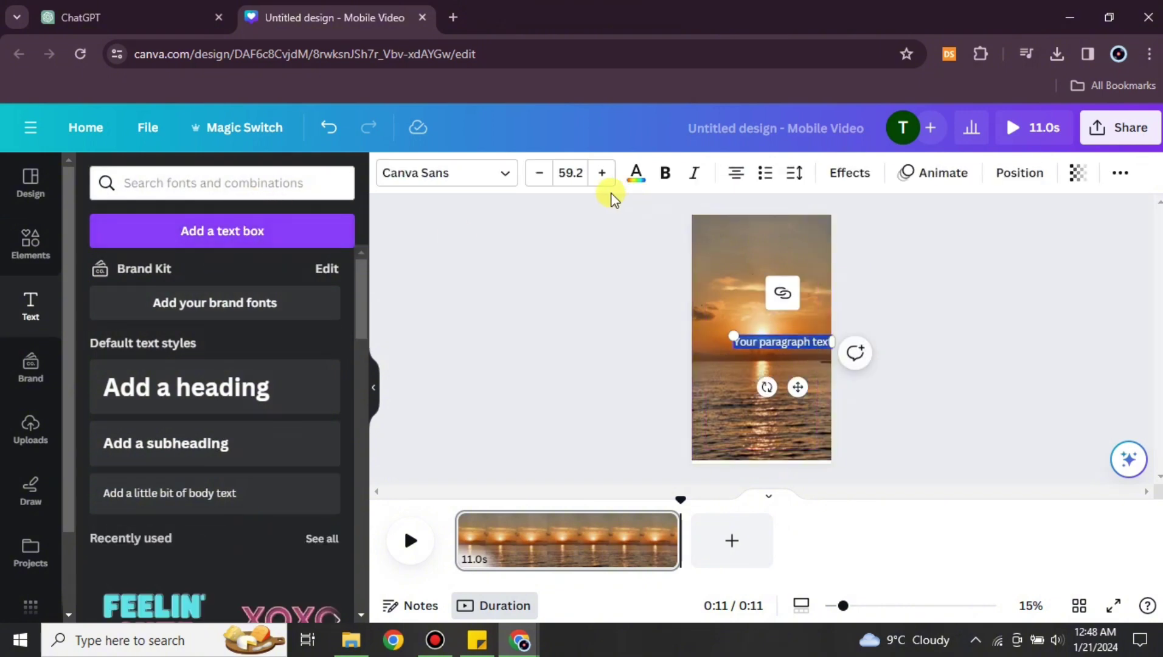
left_click(601, 174)
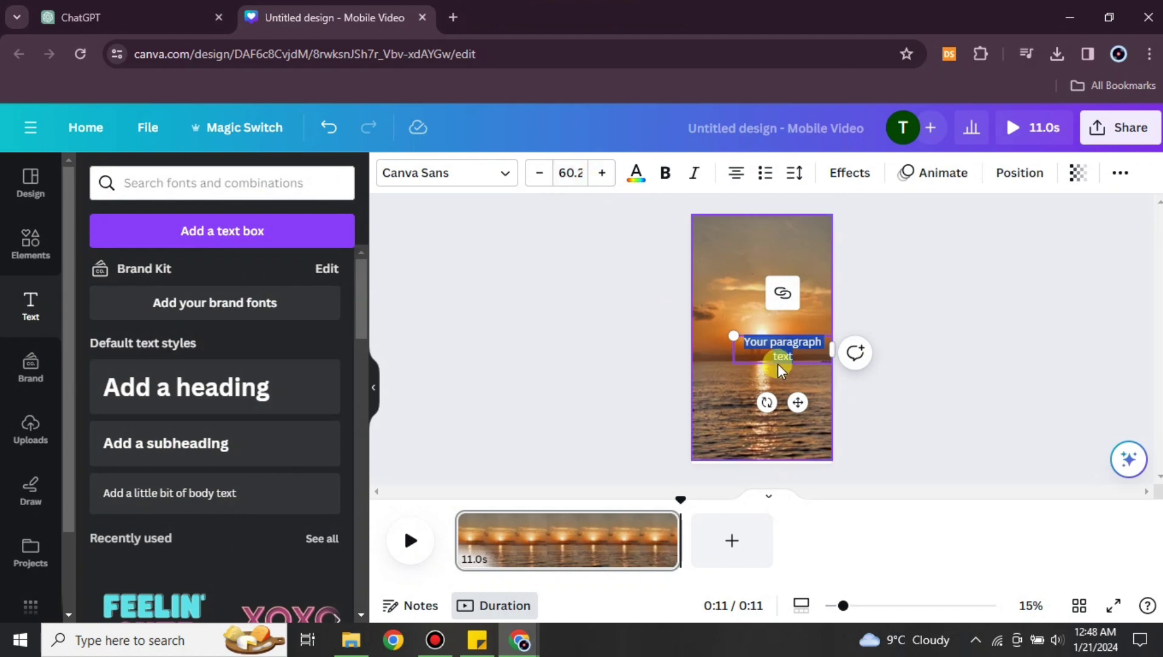
key("BackSpace")
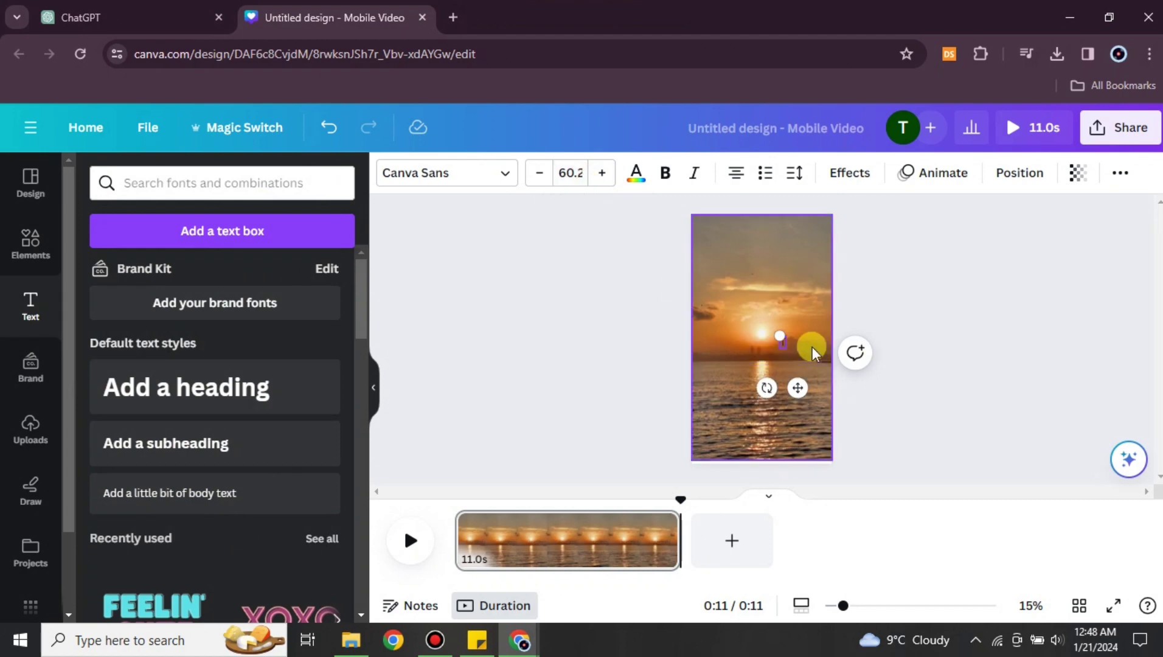
left_click_drag(798, 388, 778, 307)
Give the Topic text a black background highlight effect.
left_click(850, 172)
scroll(161, 489, "down", 1)
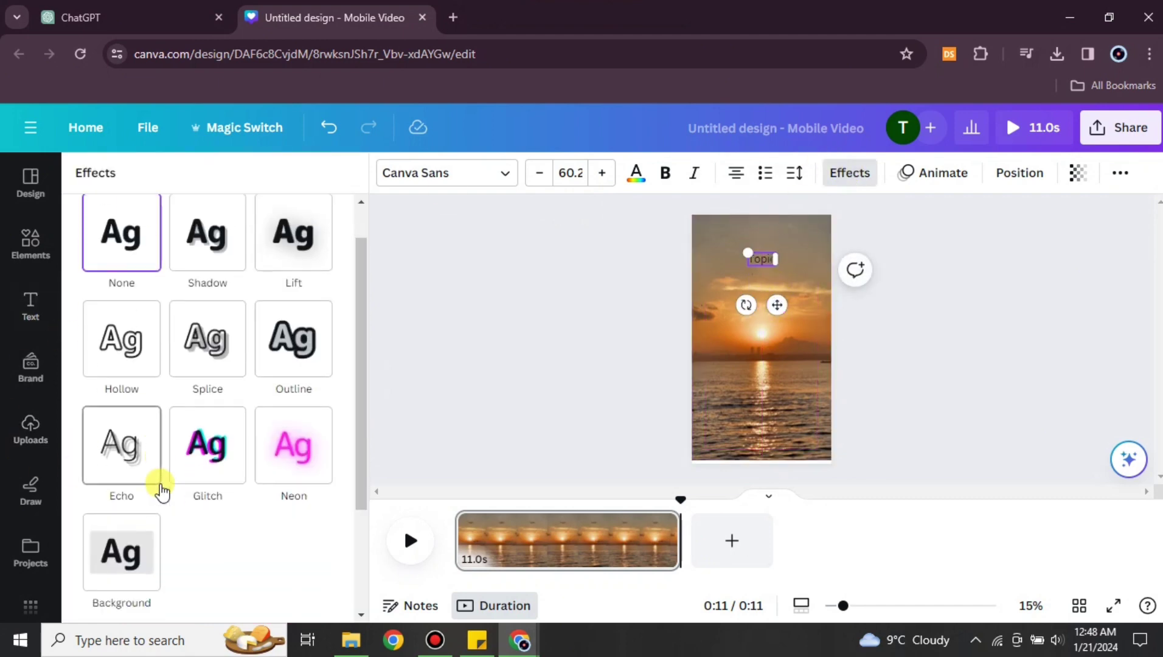
scroll(162, 489, "down", 2)
left_click(121, 398)
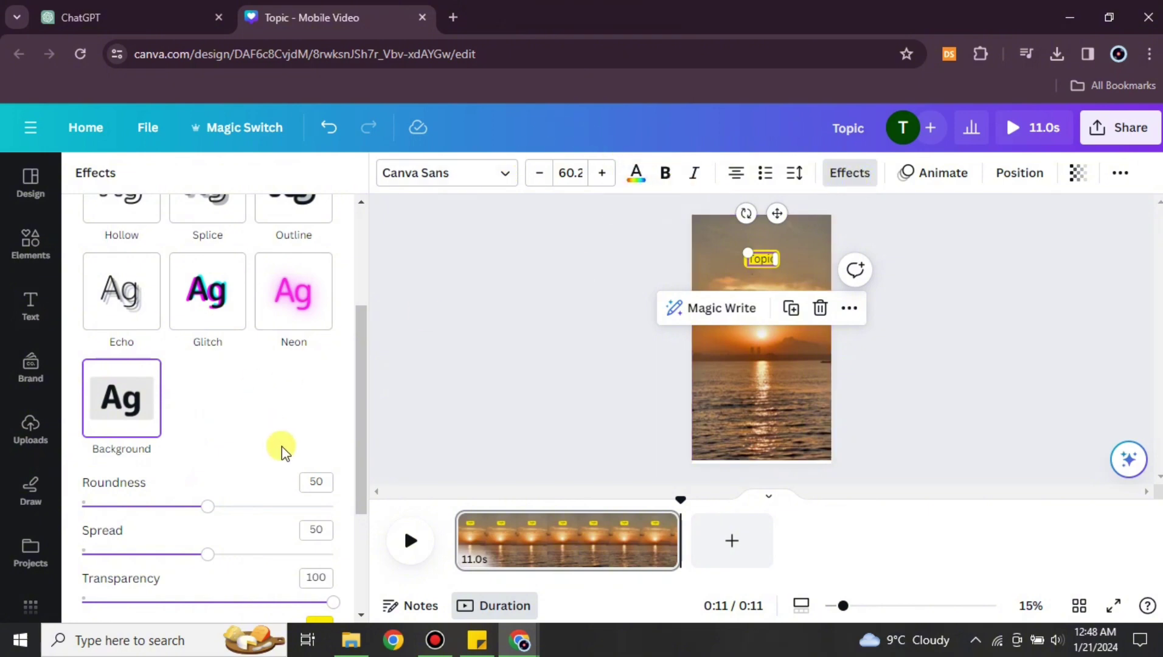
scroll(282, 450, "down", 3)
left_click(321, 439)
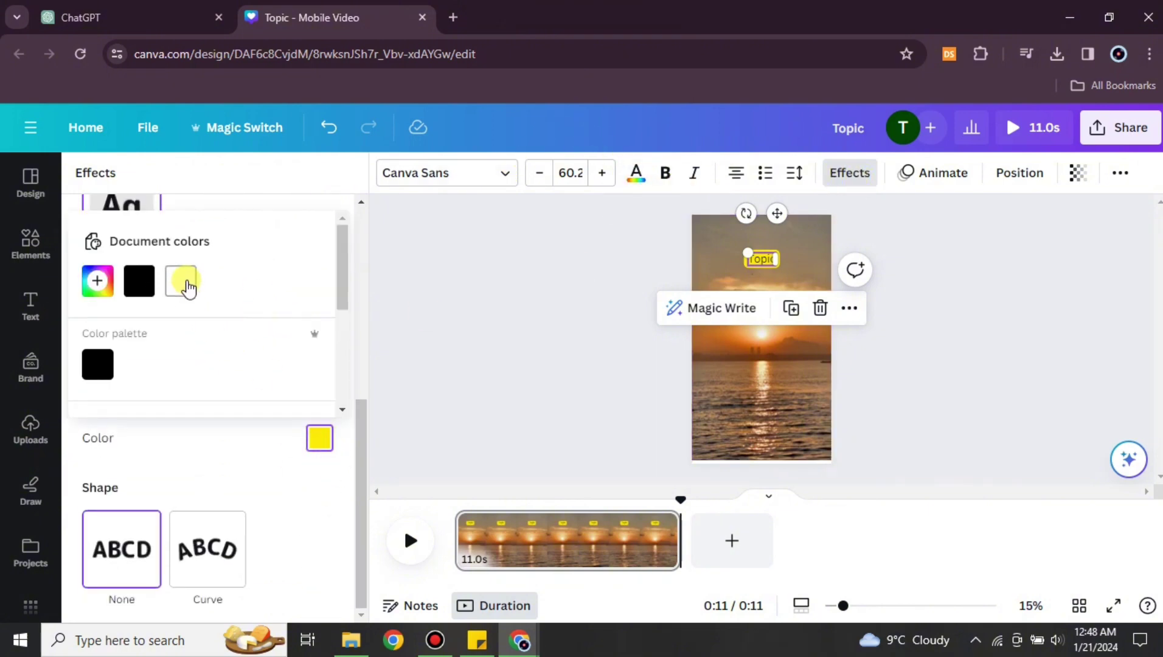
left_click(146, 280)
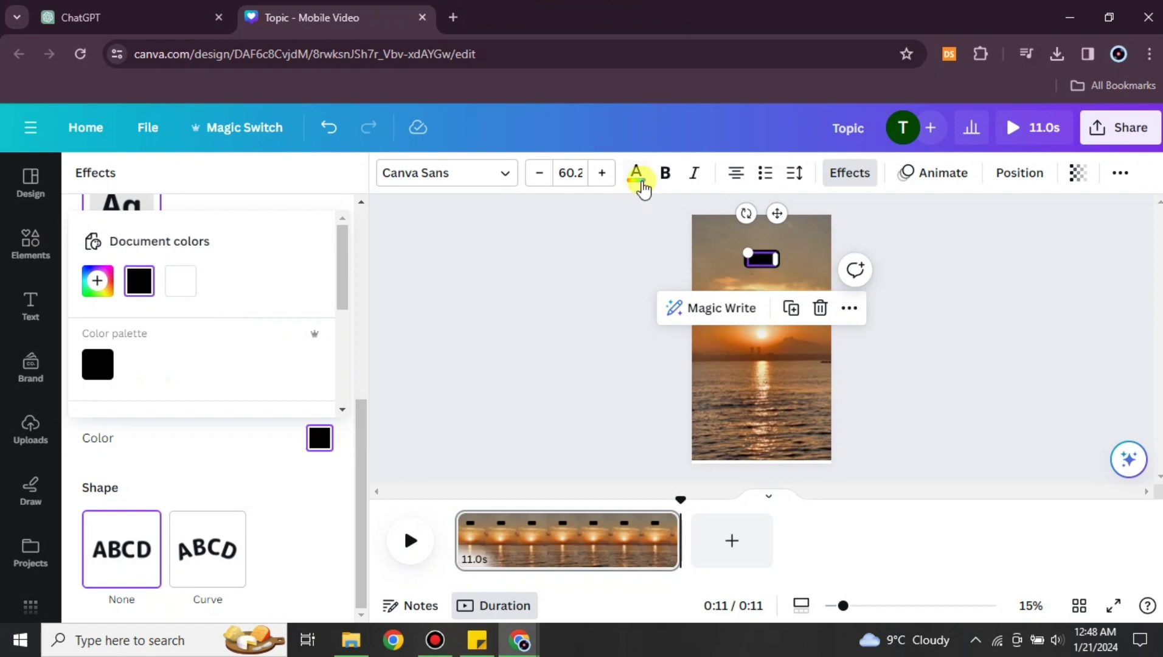
Make the Topic text white and raise its font size to 65.2.
left_click(636, 174)
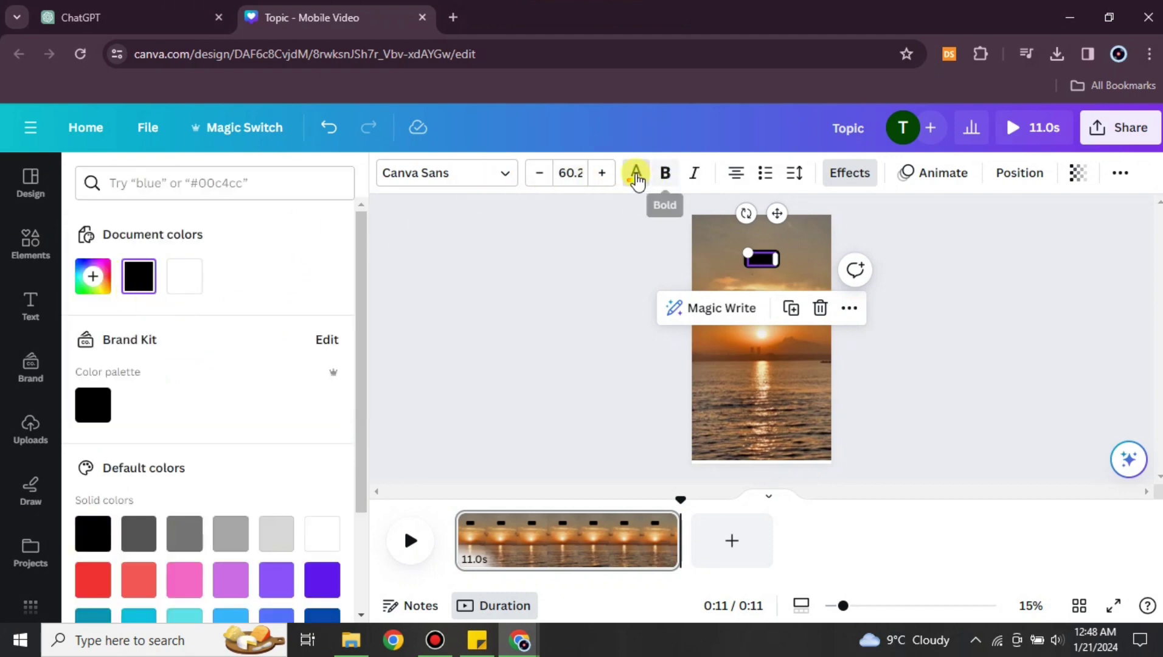
left_click(187, 283)
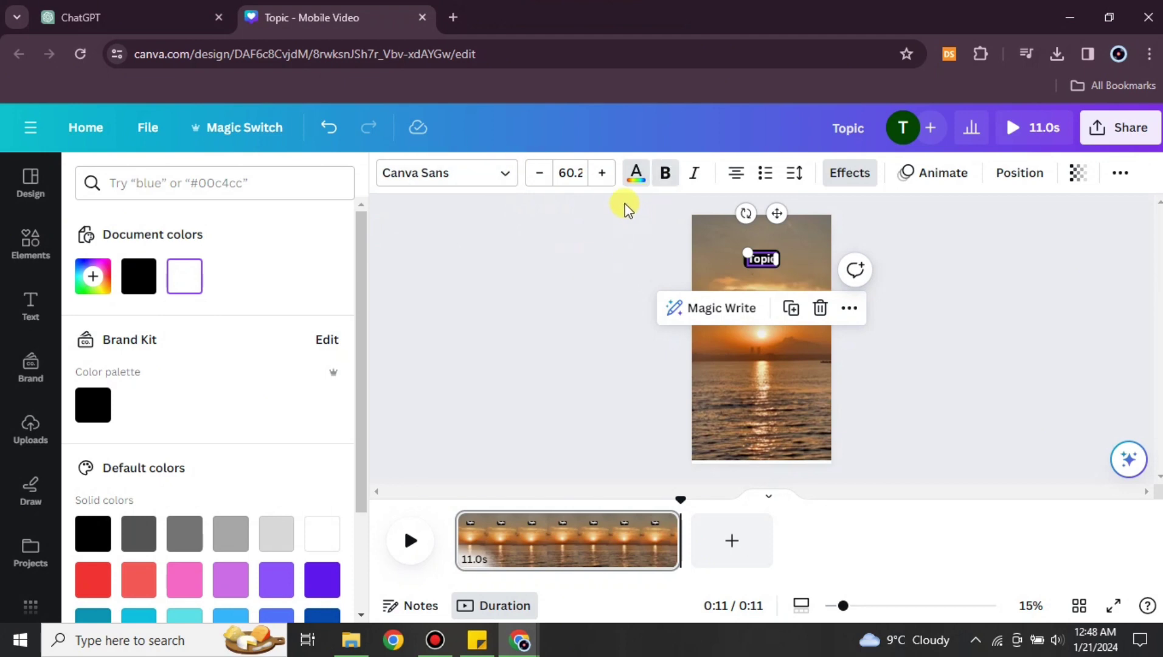
left_click(604, 182)
left_click(604, 181)
left_click(603, 179)
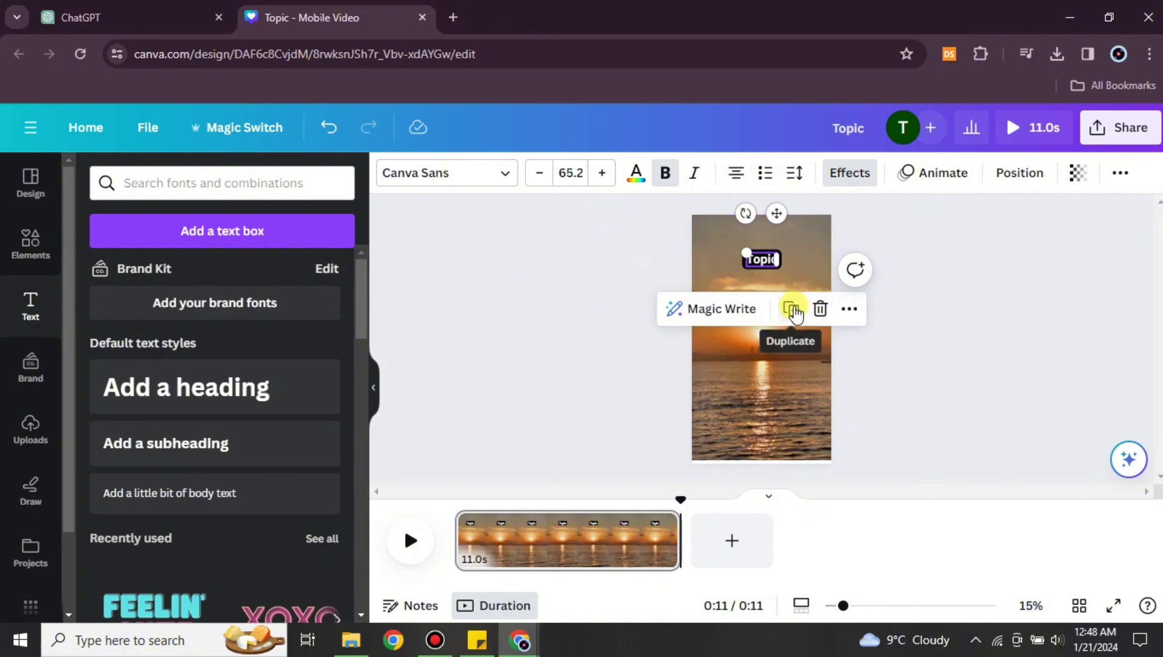
Add a 'part 1' text box and move it to the middle of the page.
left_click(418, 244)
left_click(246, 234)
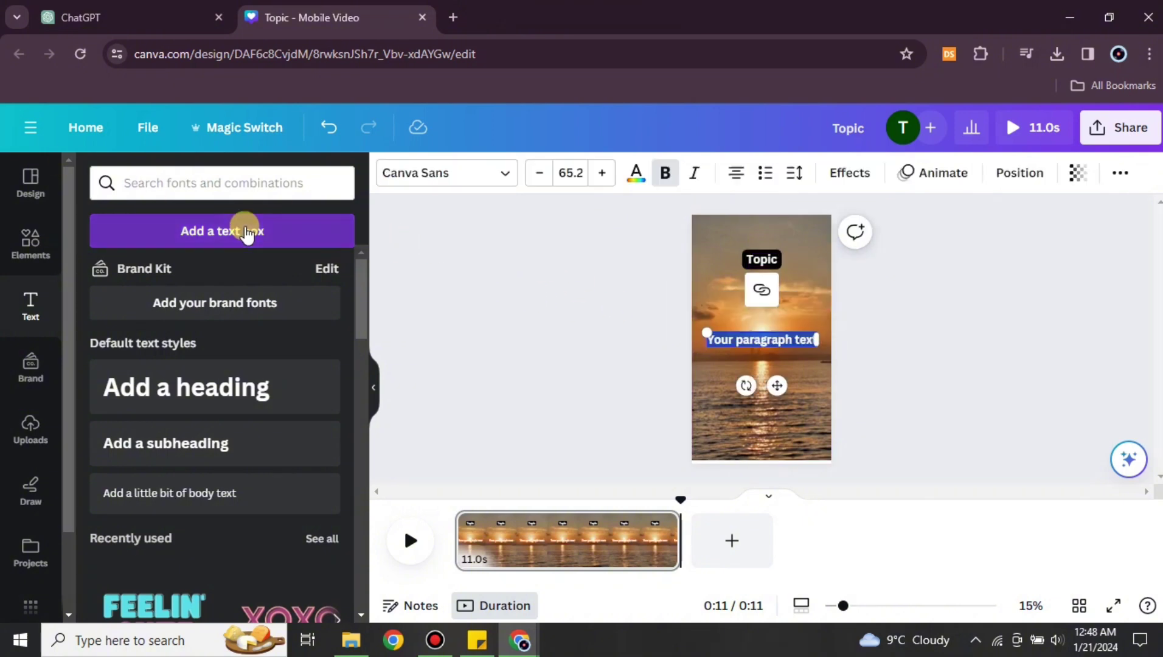
left_click_drag(826, 341, 827, 348)
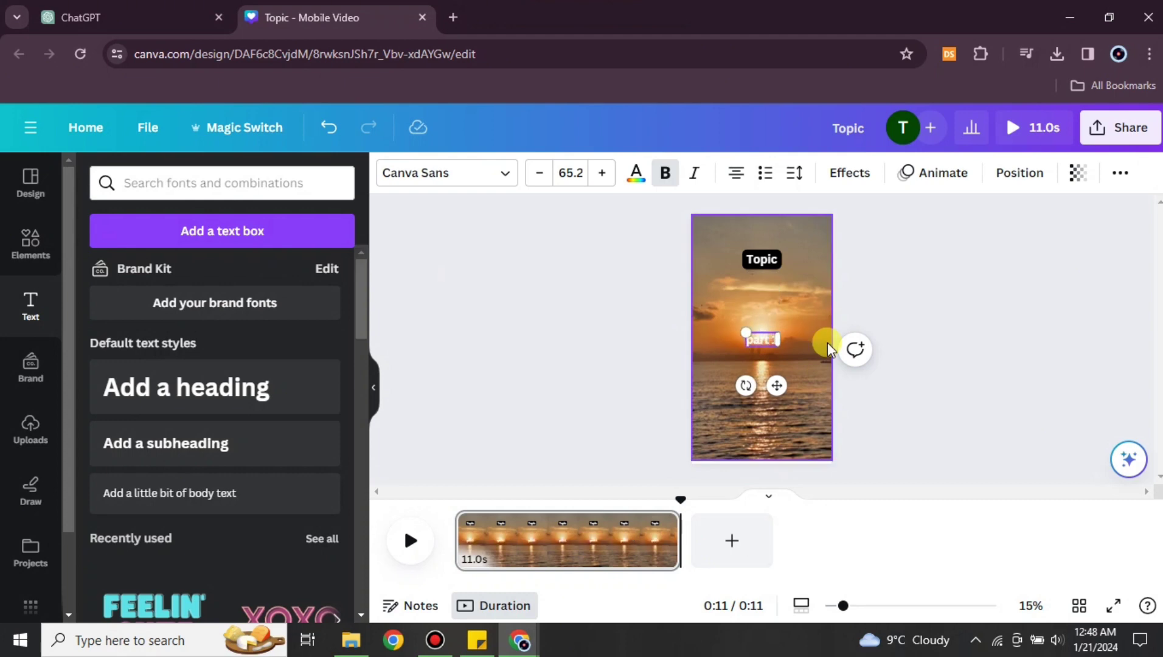
left_click(859, 325)
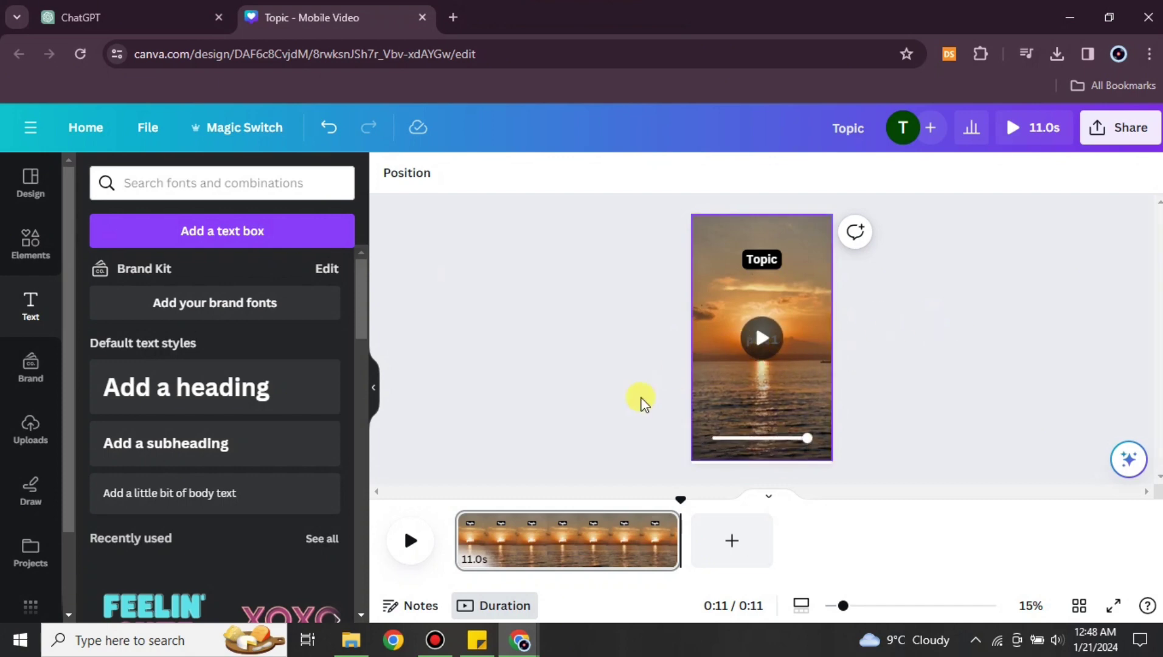
left_click_drag(768, 244, 767, 356)
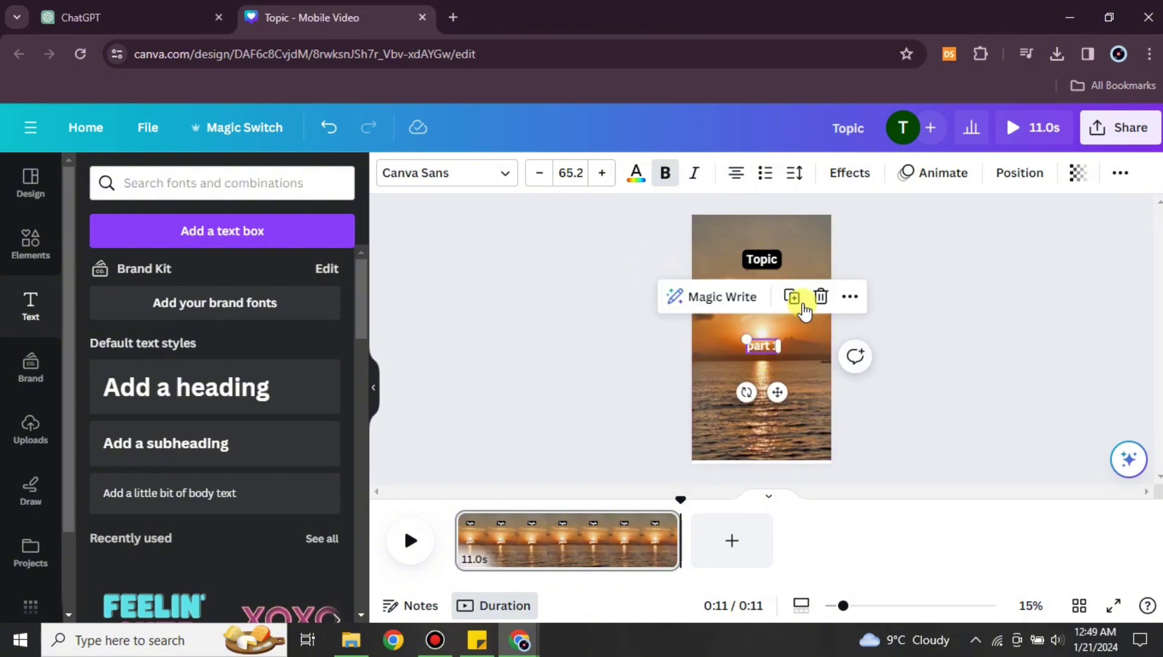
Duplicate part 1, place the copy just below it, and retype it as 'Part2'.
left_click(793, 299)
left_click_drag(760, 359, 764, 368)
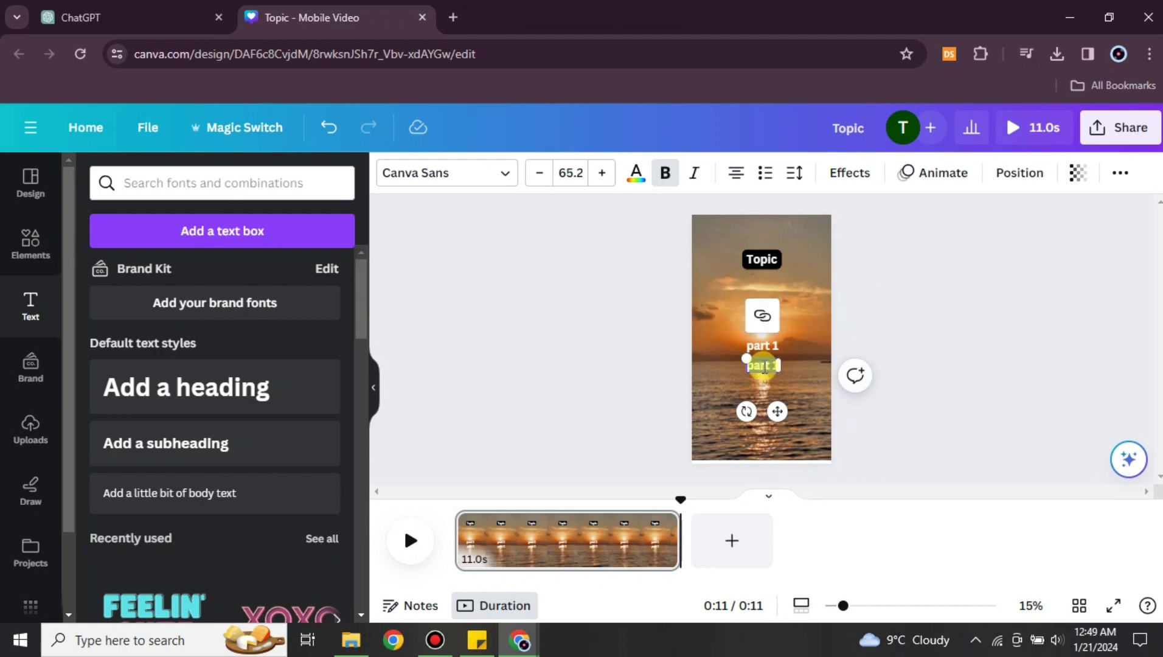
key("BackSpace")
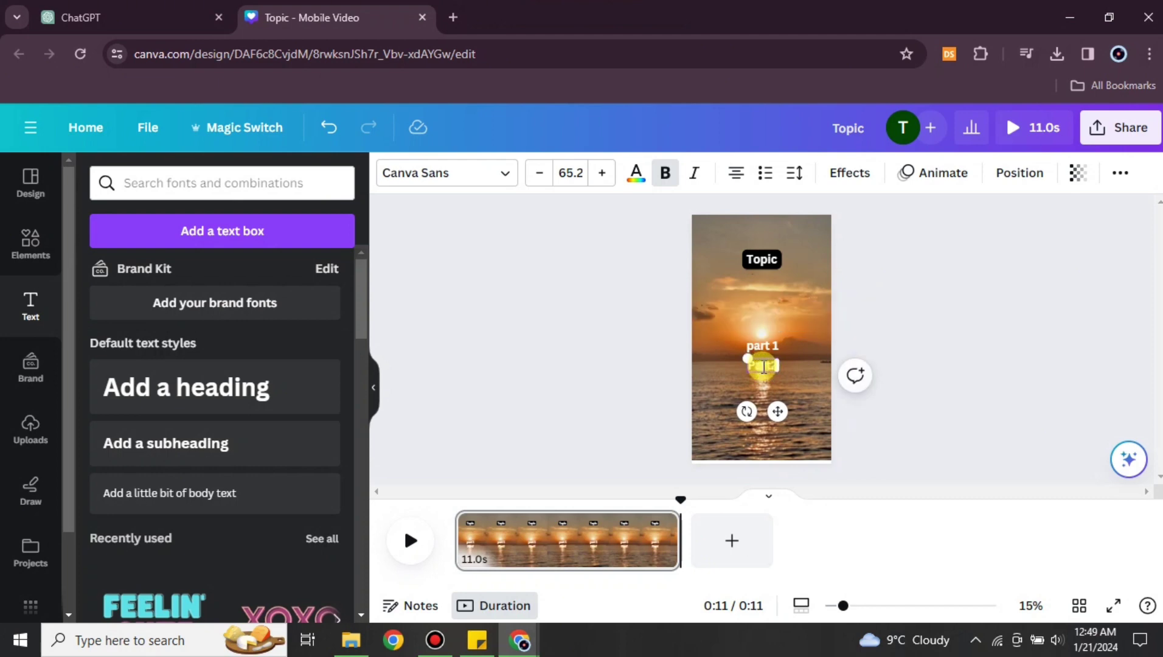
left_click(764, 353)
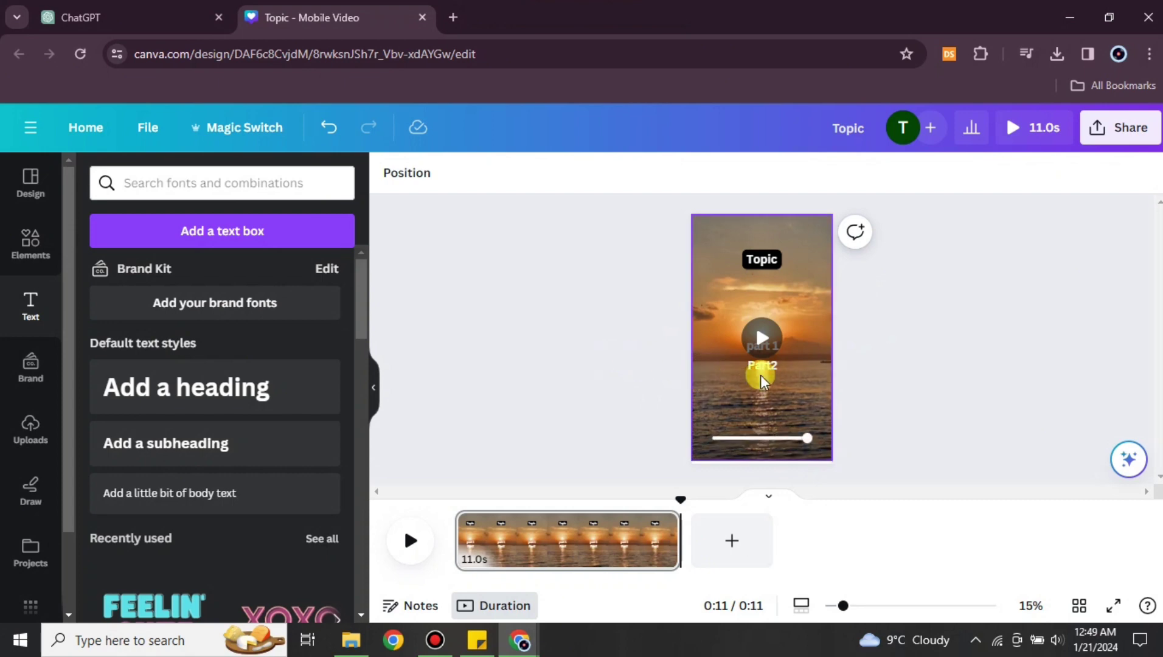
left_click(774, 262)
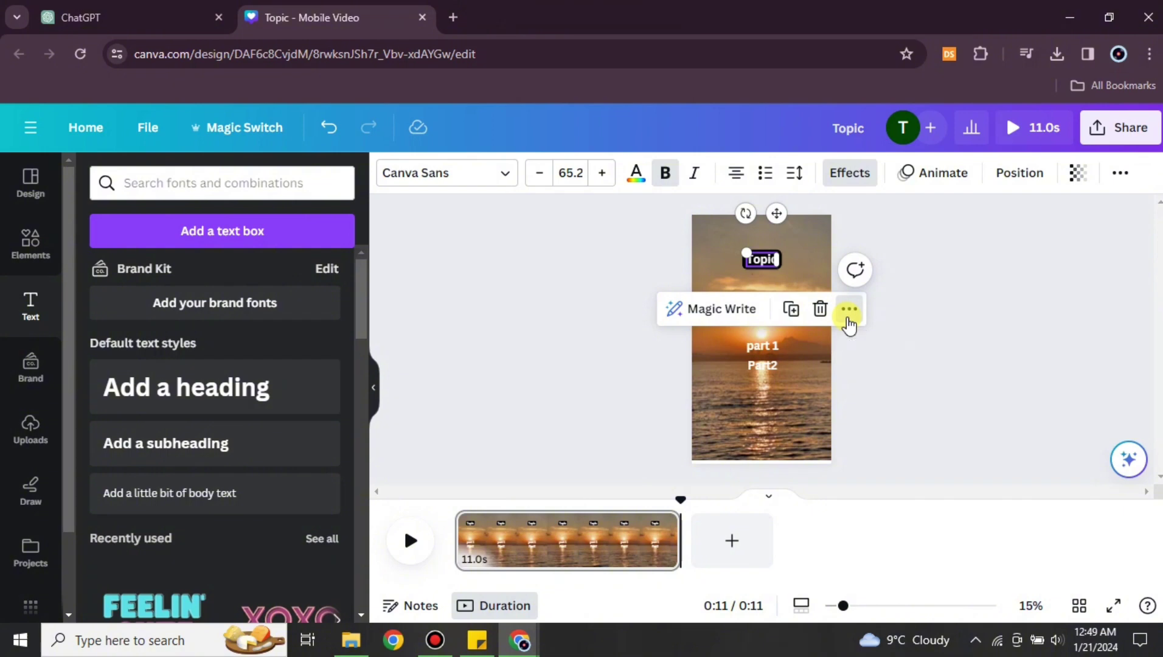
left_click(849, 310)
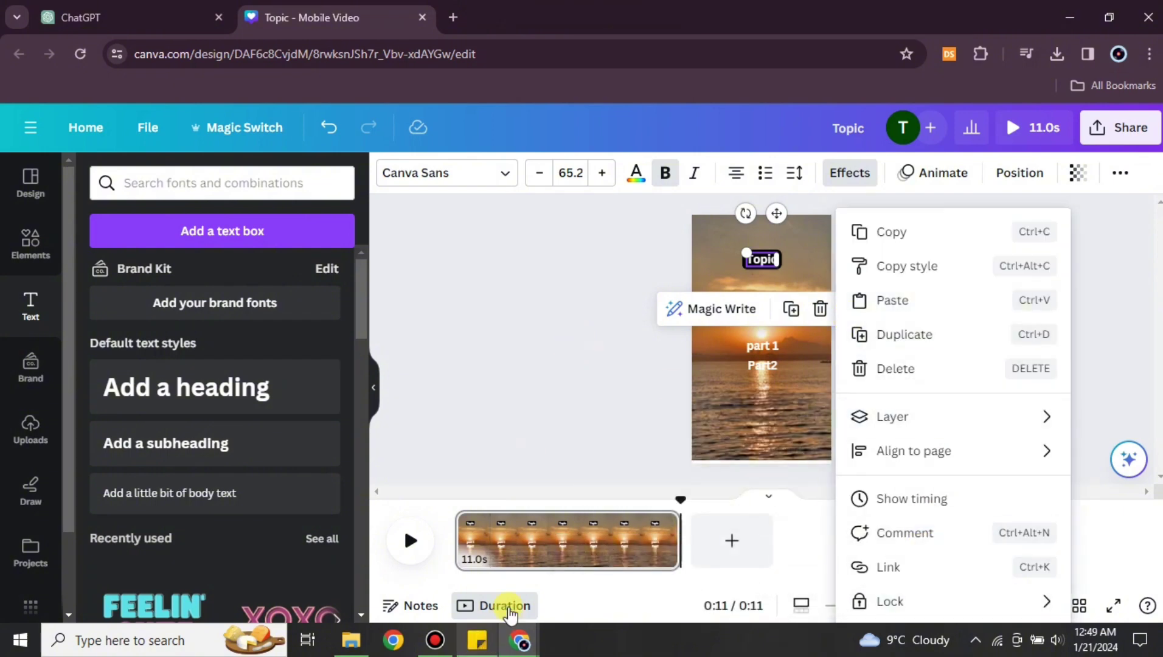
Show each element's timing on the timeline using the Topic heading's Show timing option.
left_click(509, 611)
left_click(768, 260)
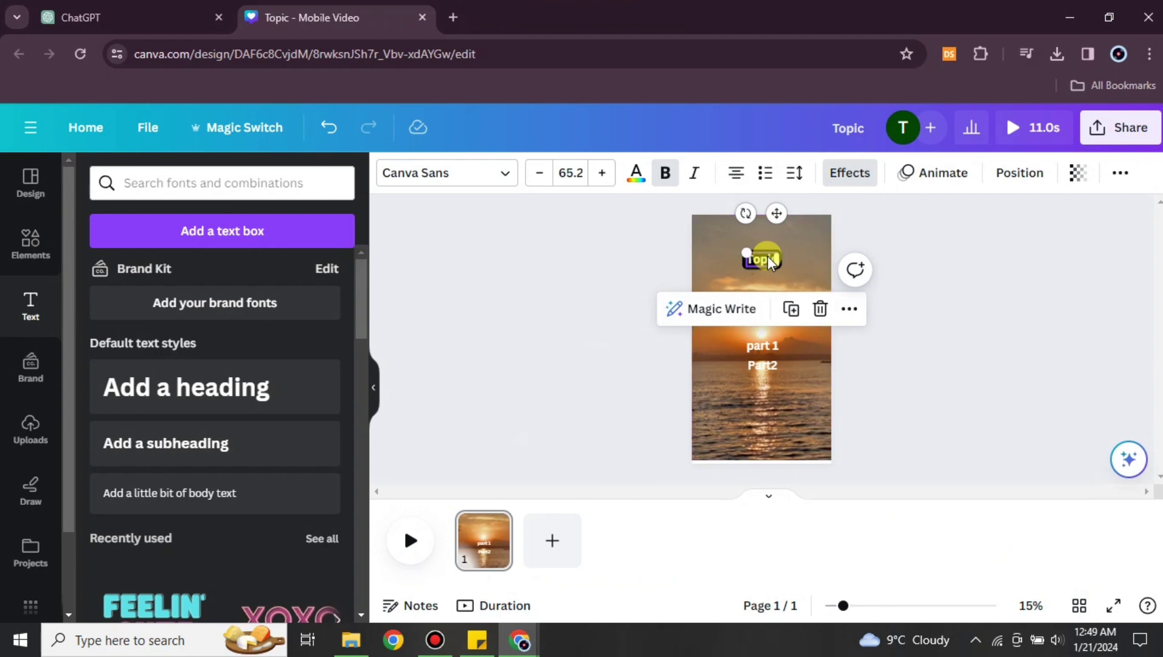
right_click(769, 261)
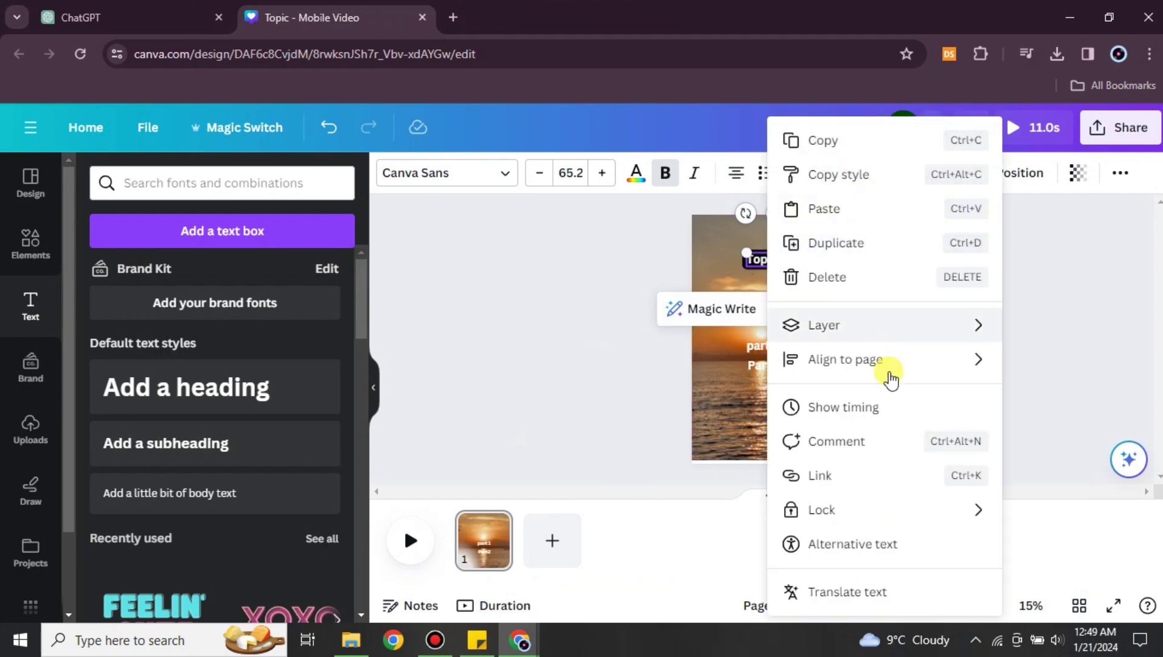
left_click(891, 416)
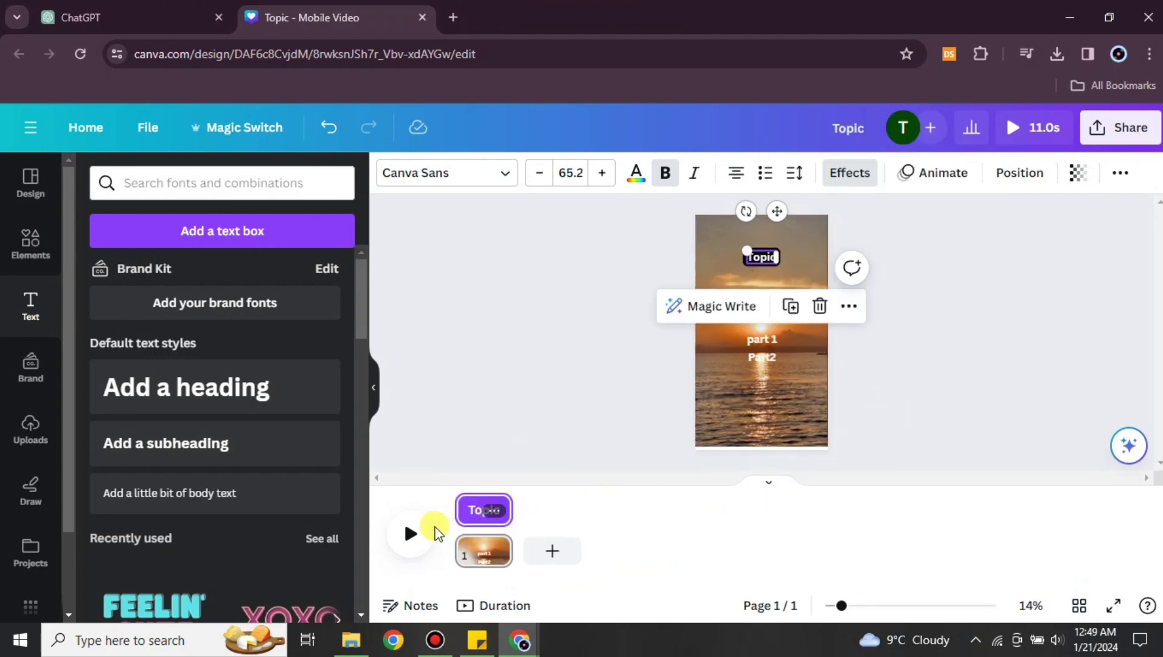
Shorten part 1 to 8.5 s, start Part2 around 4.8 s, and stack Part2 onto part 1.
left_click(769, 345)
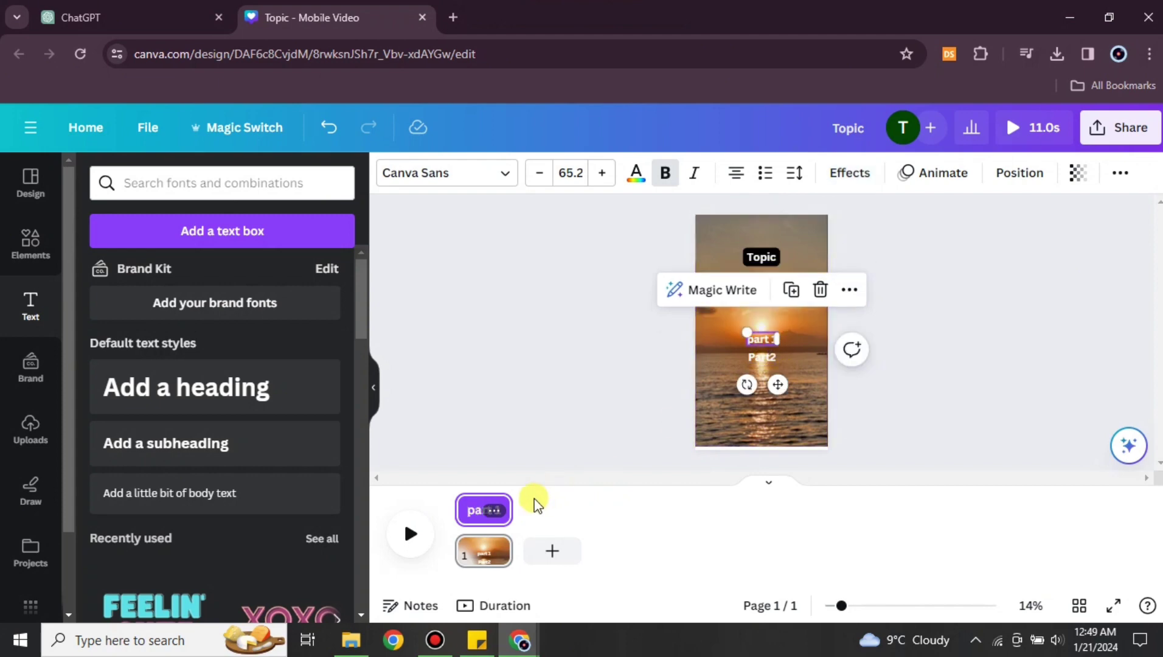
left_click_drag(509, 509, 492, 507)
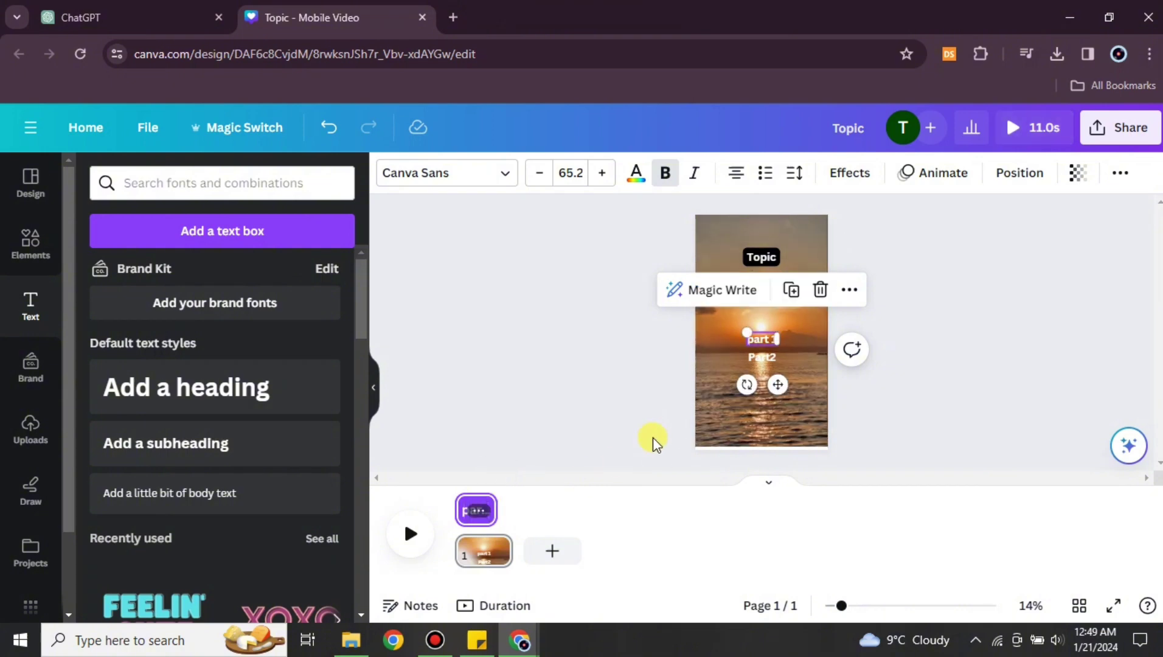
left_click(766, 358)
left_click_drag(458, 516, 503, 514)
left_click_drag(780, 403, 784, 390)
left_click(1005, 301)
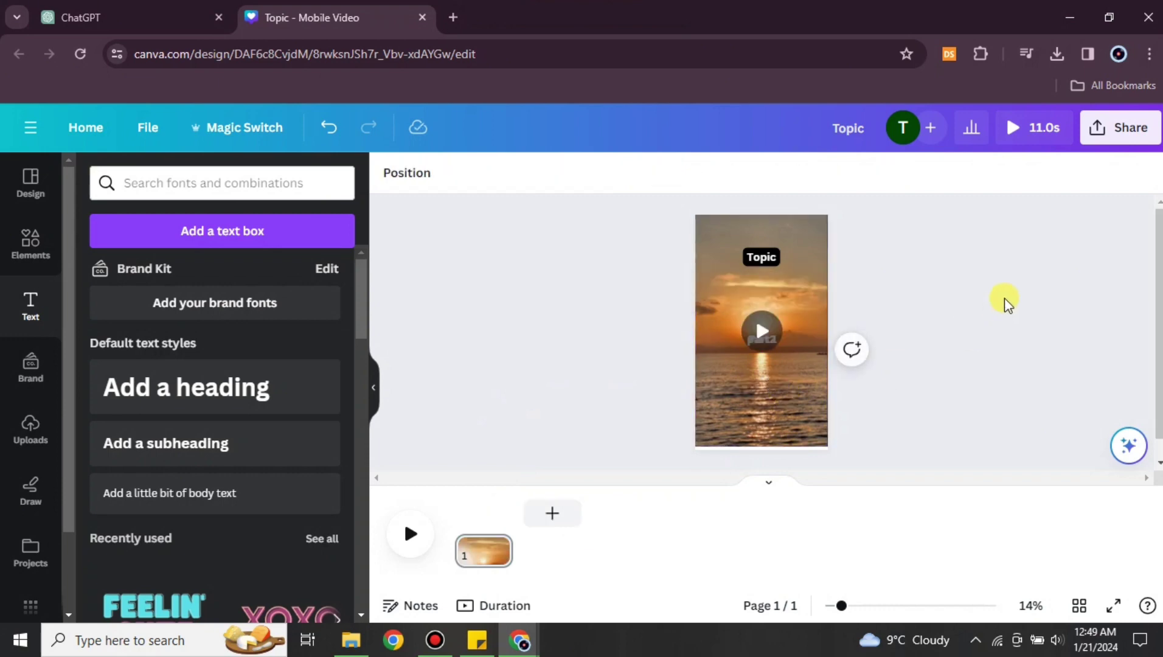
Launch the Bulk create app from Canva's apps list.
scroll(20, 520, "down", 2)
left_click(36, 522)
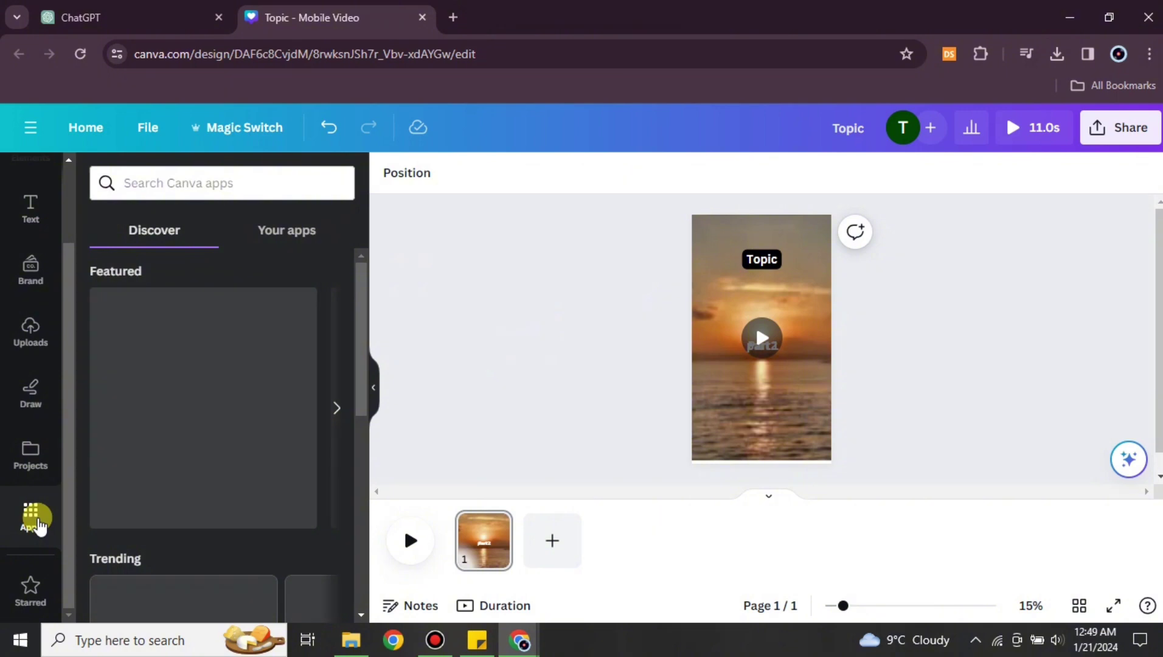
scroll(243, 464, "down", 5)
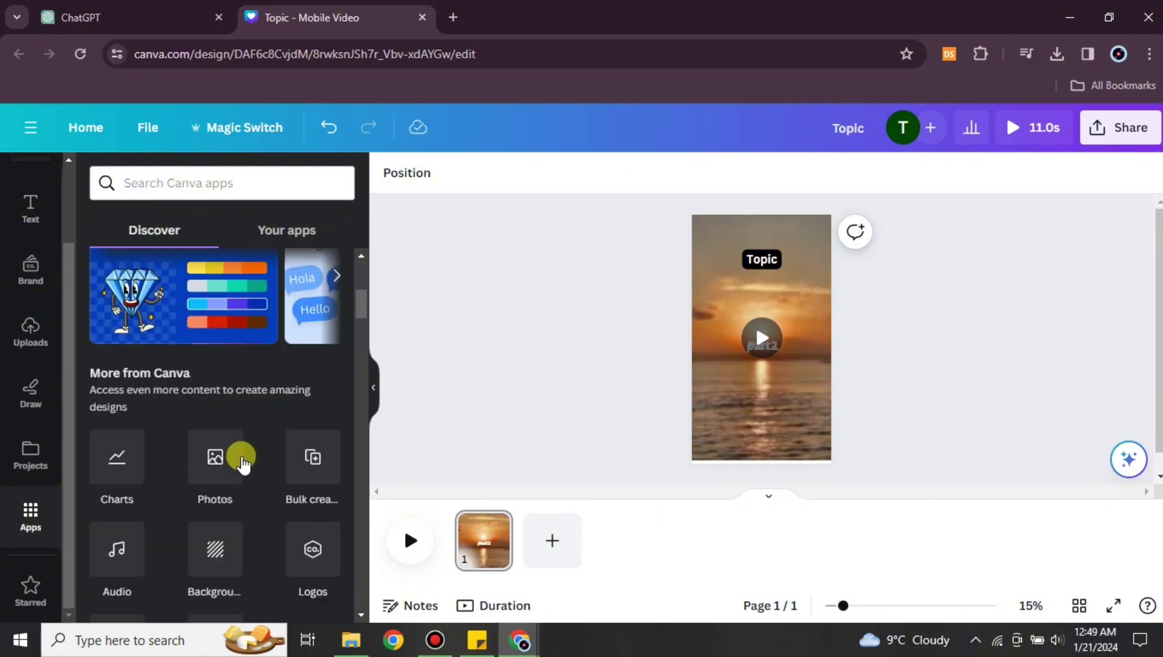
scroll(243, 464, "down", 2)
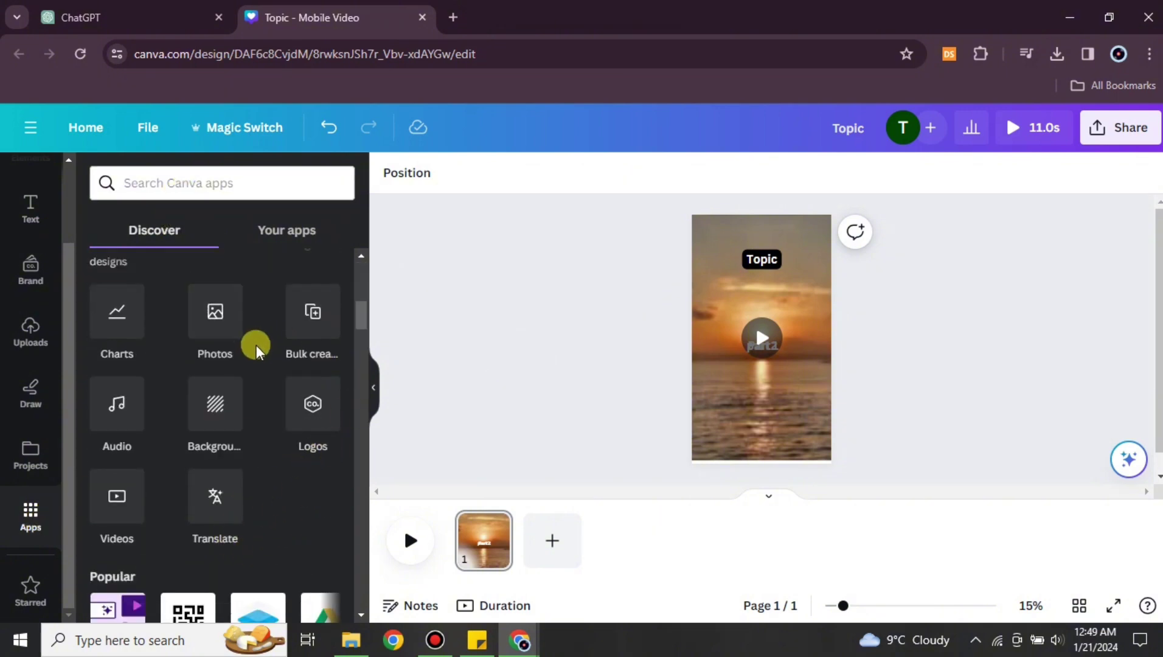
left_click(299, 307)
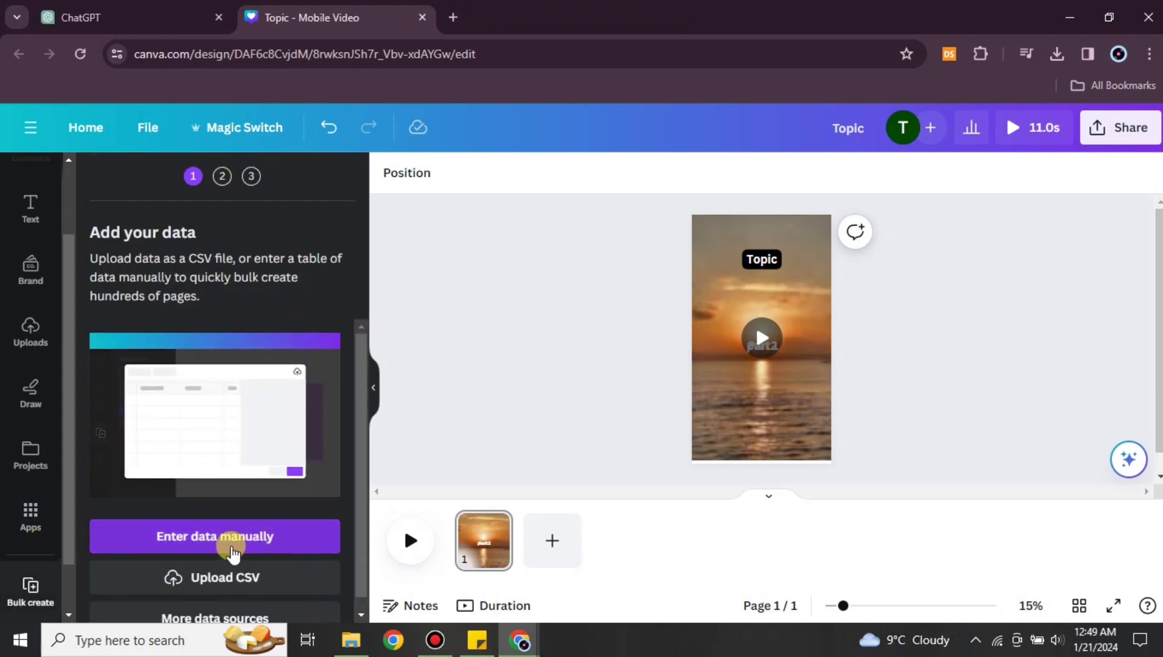
scroll(244, 545, "down", 1)
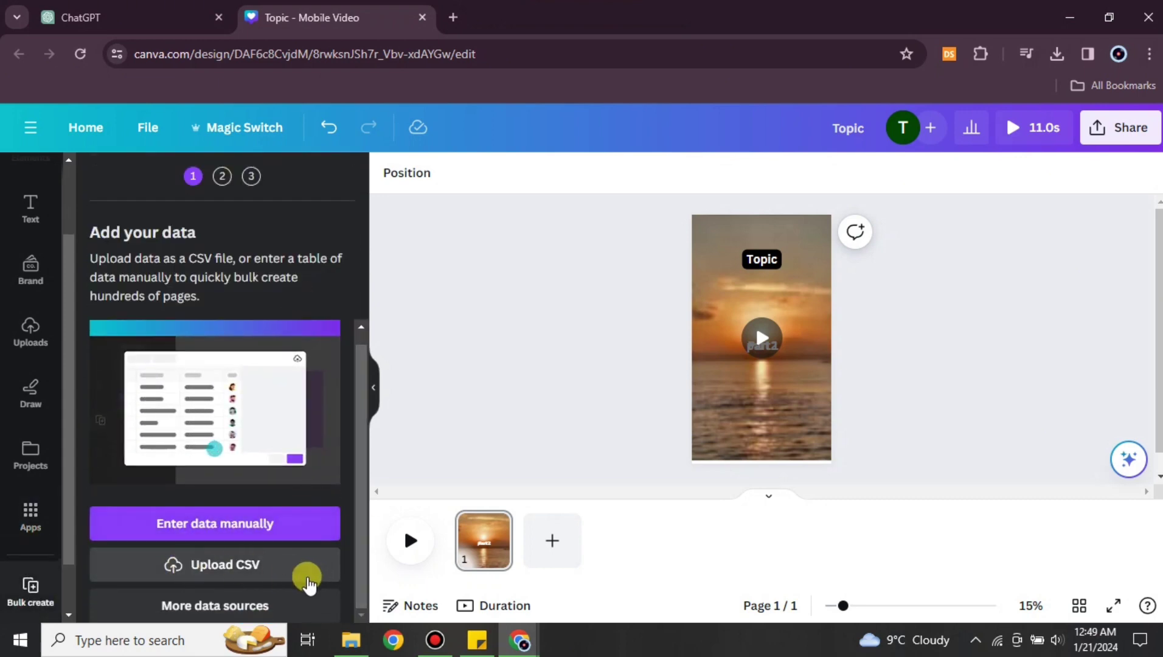
Enter data manually by pasting the Topic, Part 1, Part 2 fact table, then finish with Done.
left_click(206, 525)
left_click(144, 238)
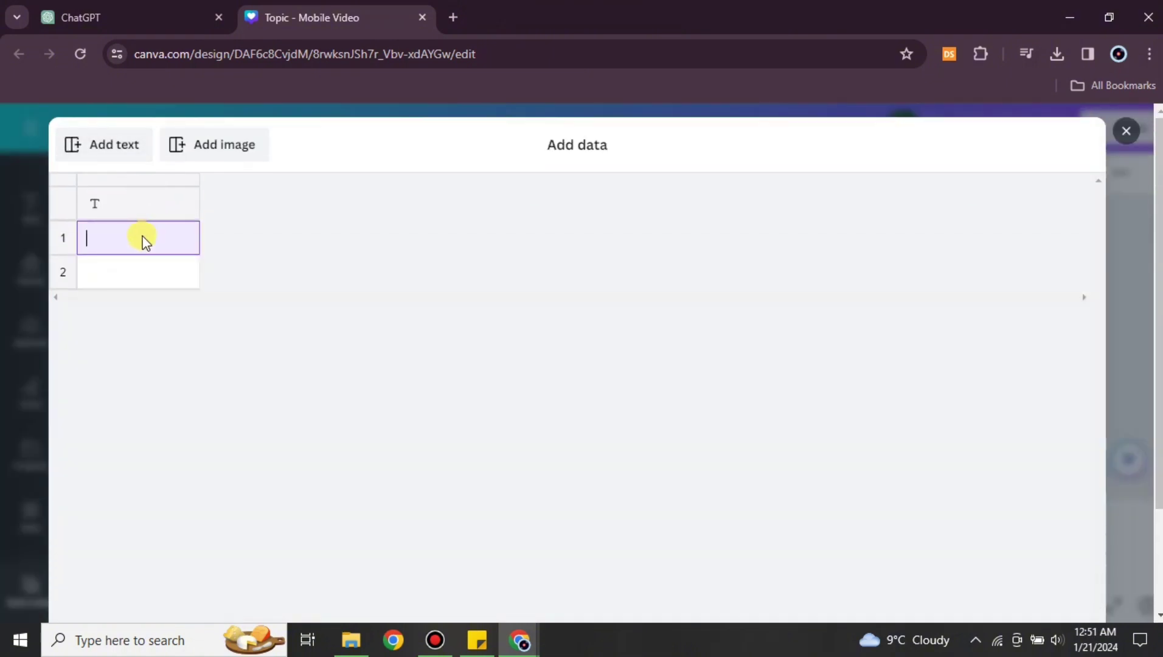
key("ctrl+v")
scroll(377, 242, "down", 2)
scroll(193, 414, "up", 2)
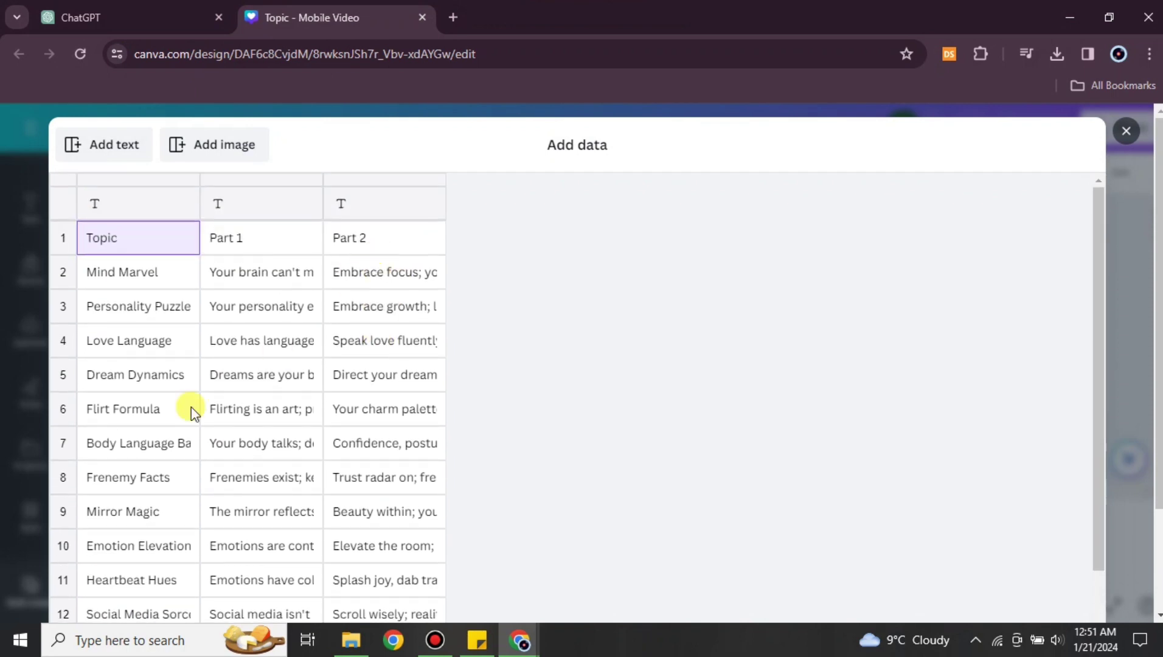
scroll(194, 487, "down", 2)
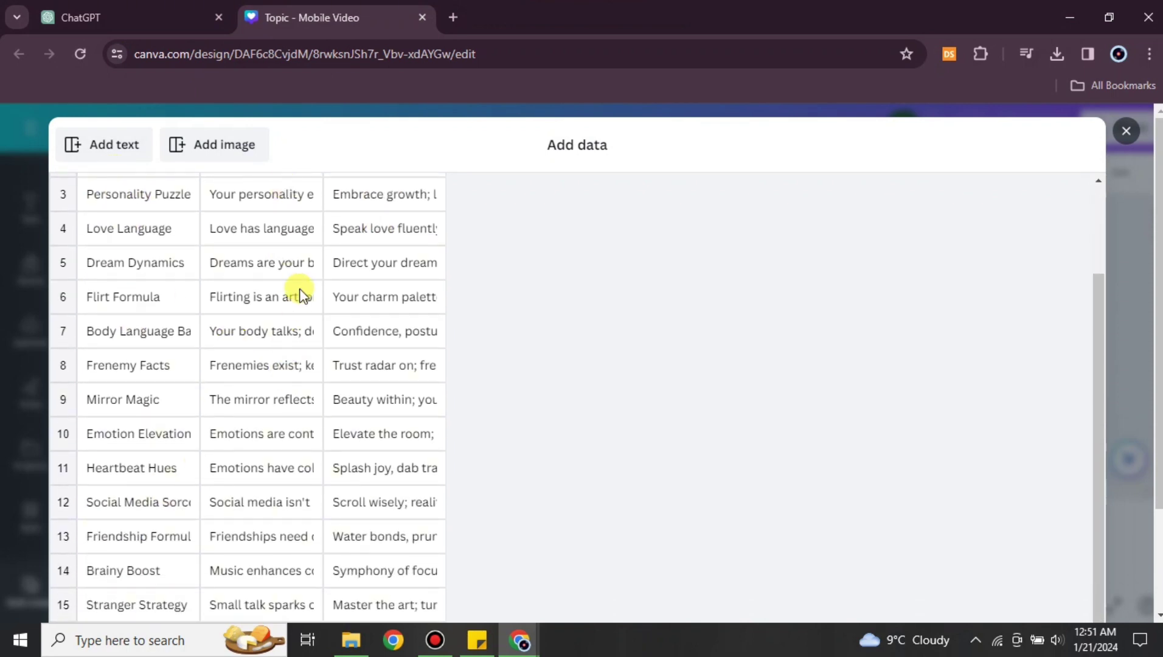
scroll(299, 296, "down", 3)
left_click(1065, 577)
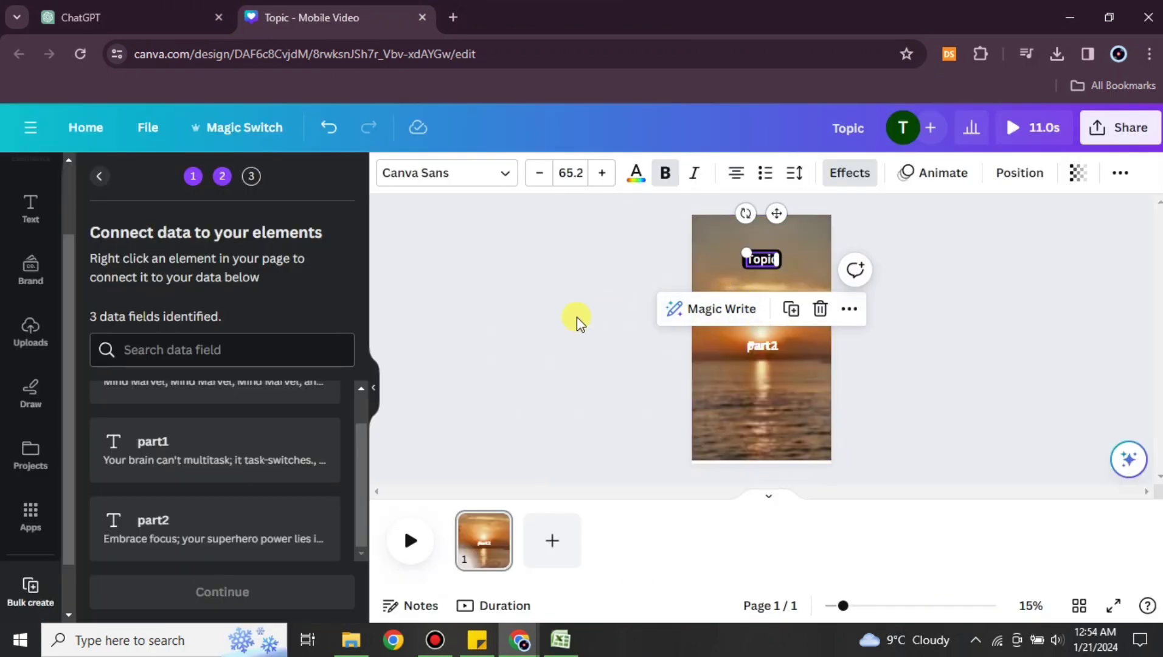
Connect the title text box to the Topic data field.
left_click(768, 260)
left_click(769, 257)
right_click(769, 259)
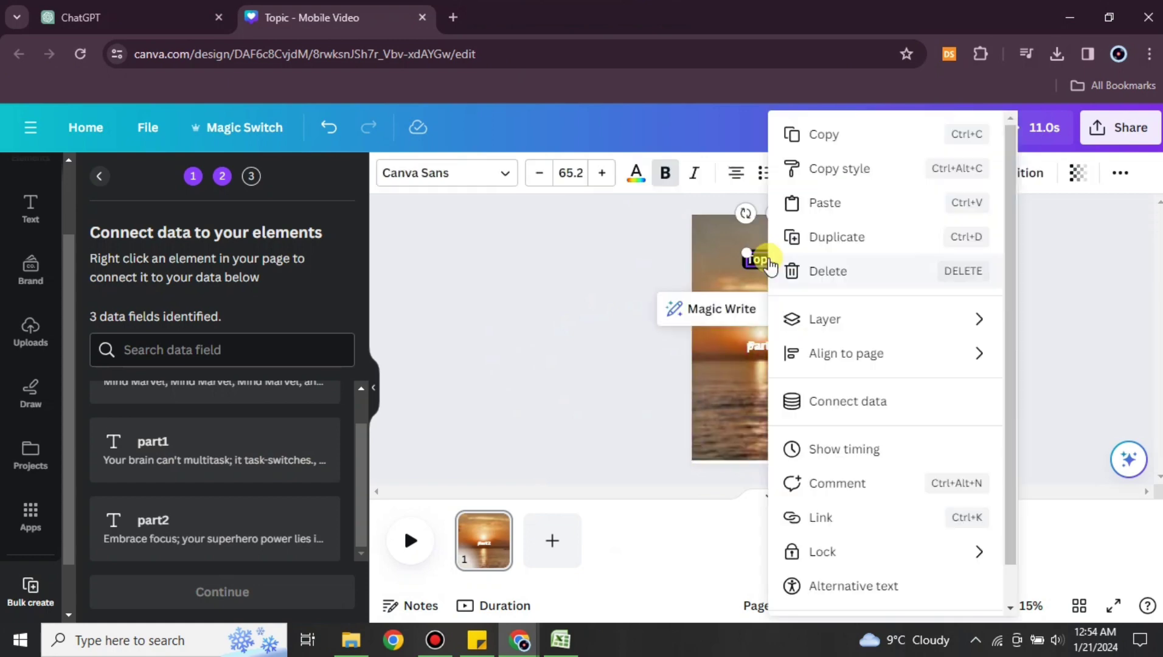
left_click(854, 517)
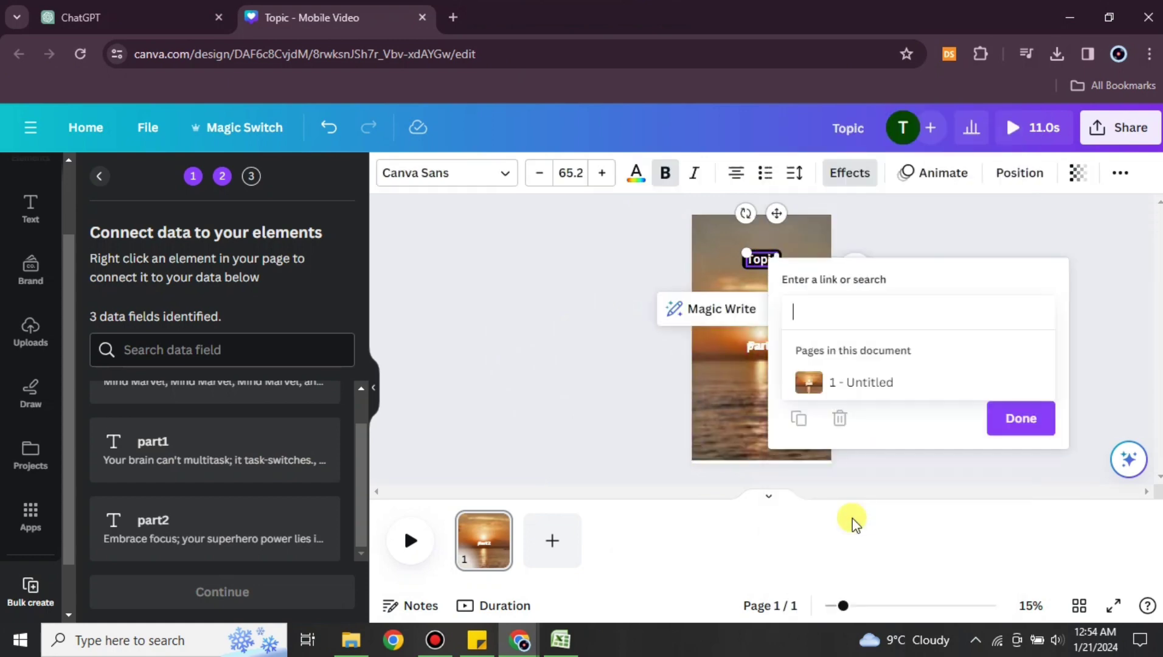
left_click(704, 328)
scroll(131, 447, "up", 1)
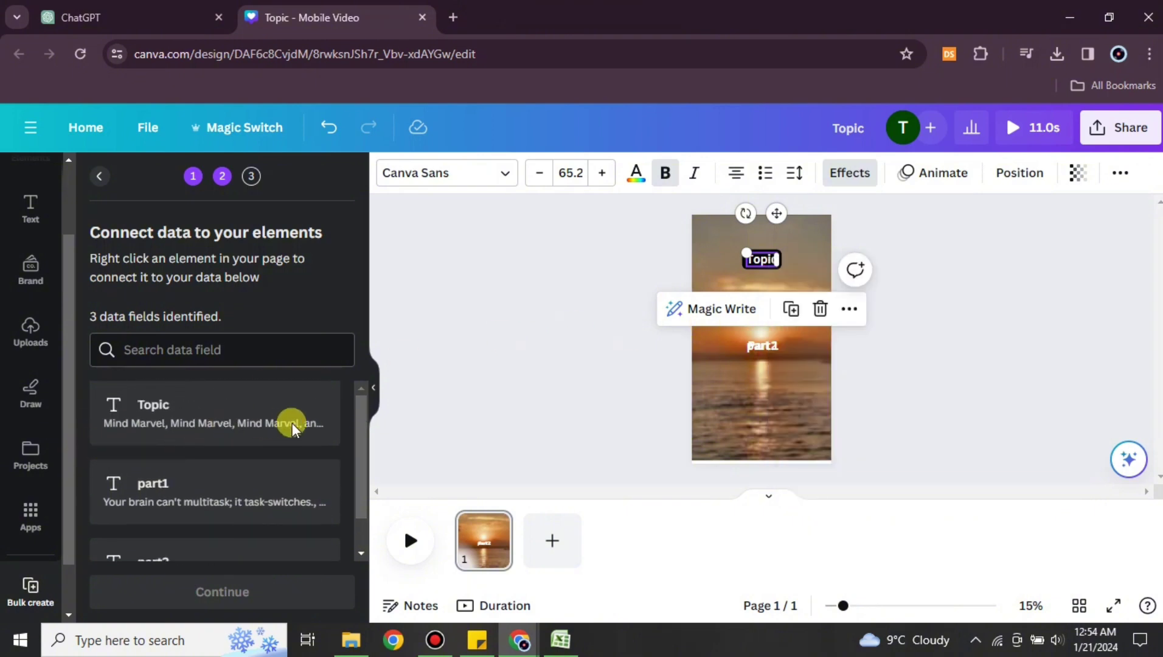
right_click(771, 262)
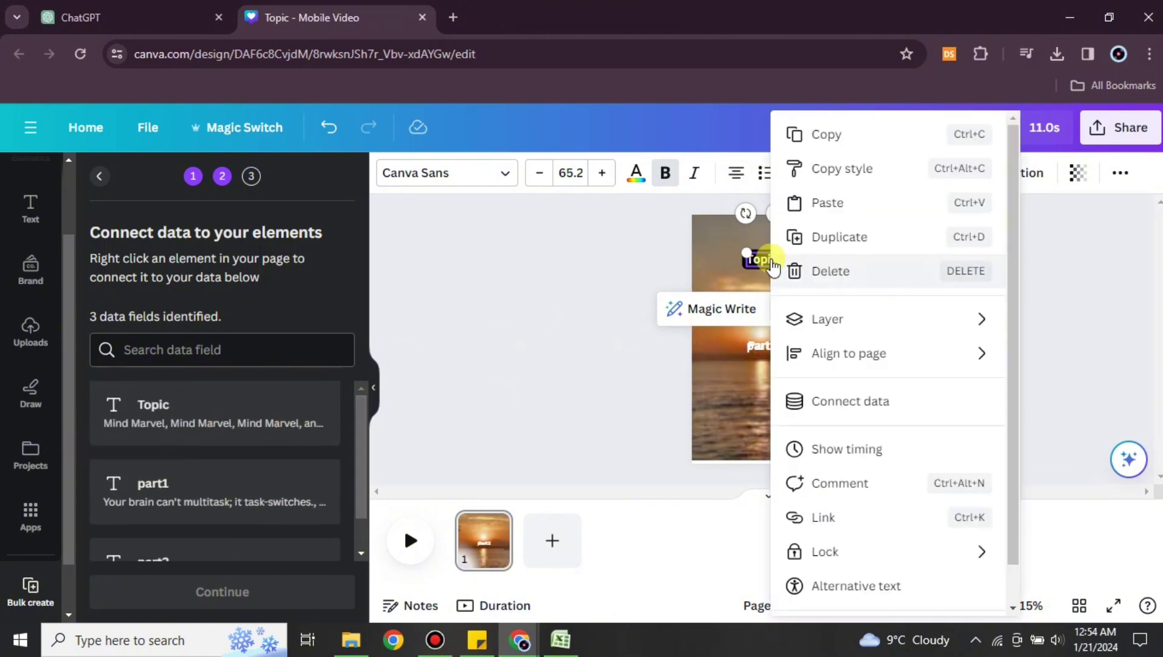
left_click(894, 404)
left_click(831, 370)
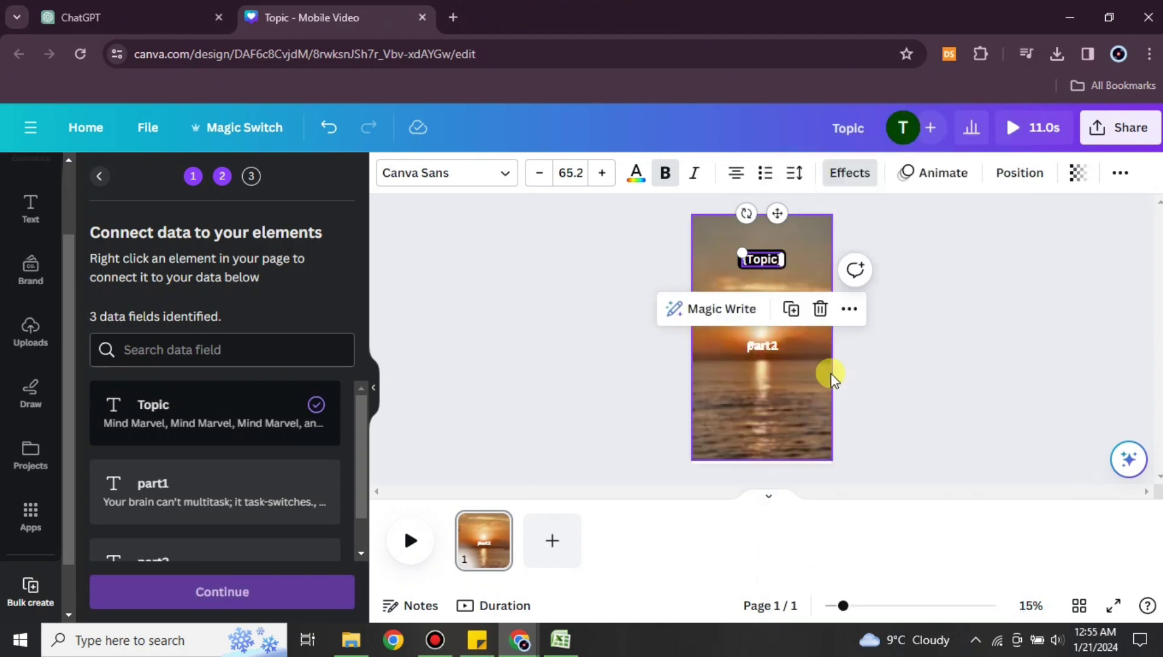
Connect the two lower text boxes to part1 and part2, then continue to Apply data.
left_click(767, 357)
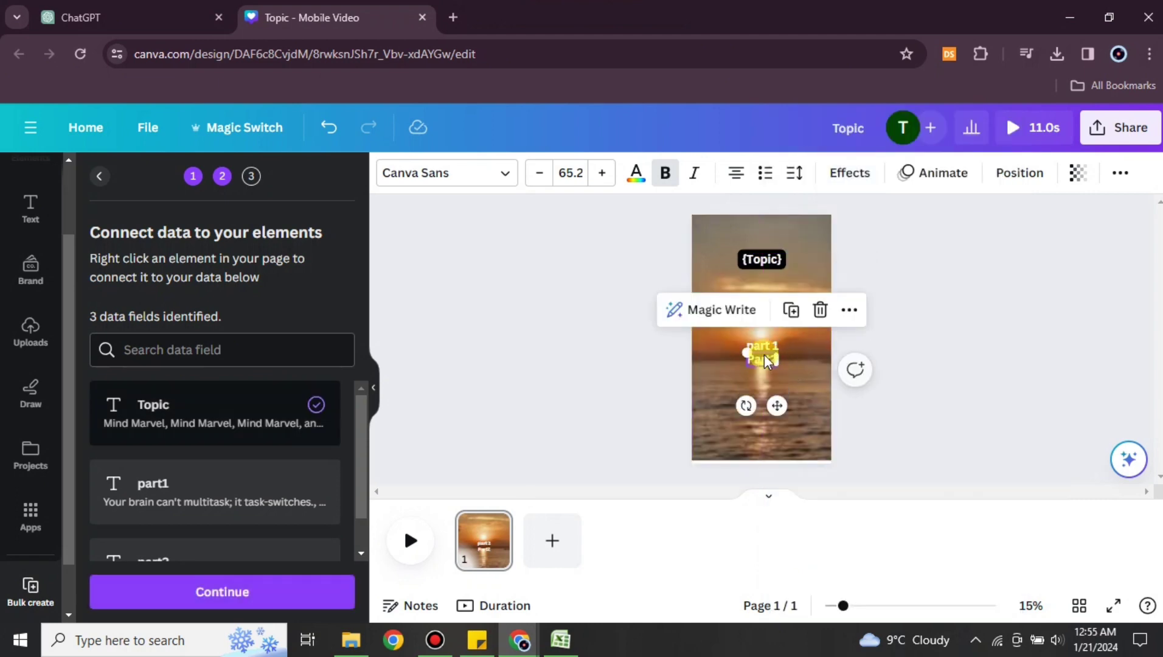
right_click(765, 358)
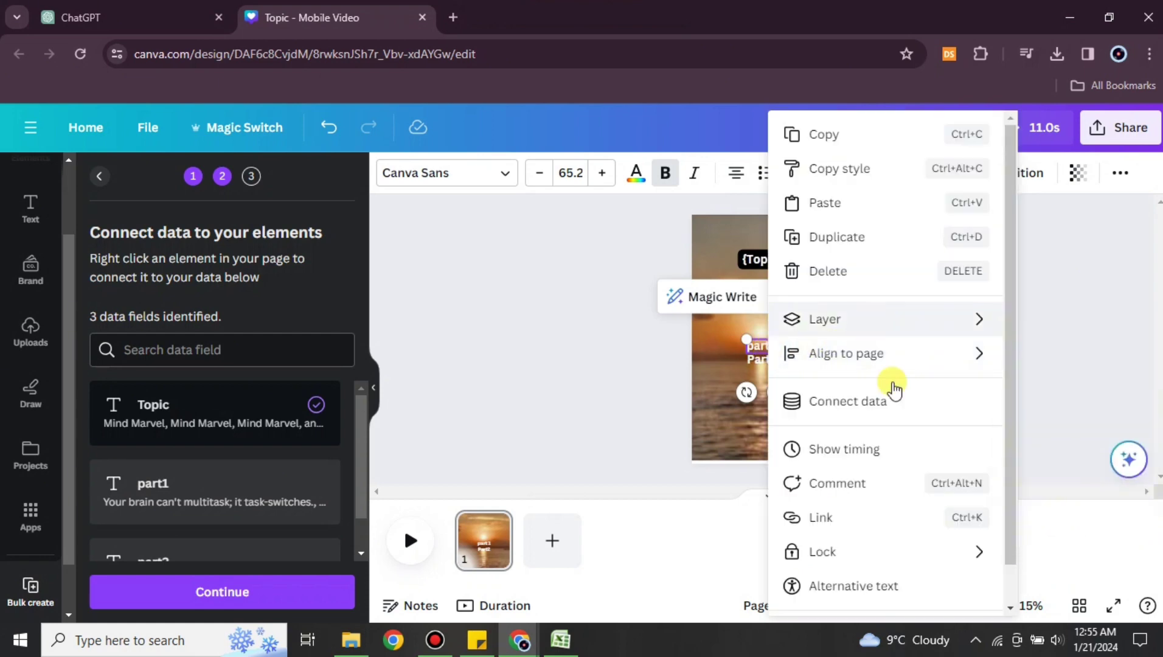
left_click(904, 404)
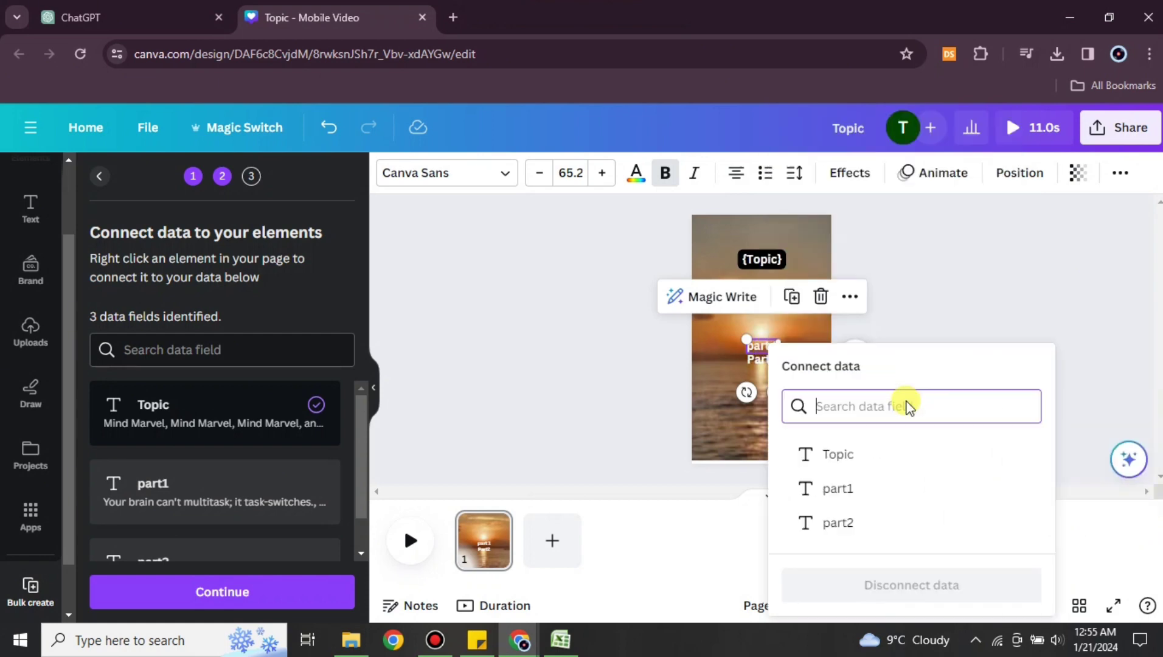
left_click(875, 490)
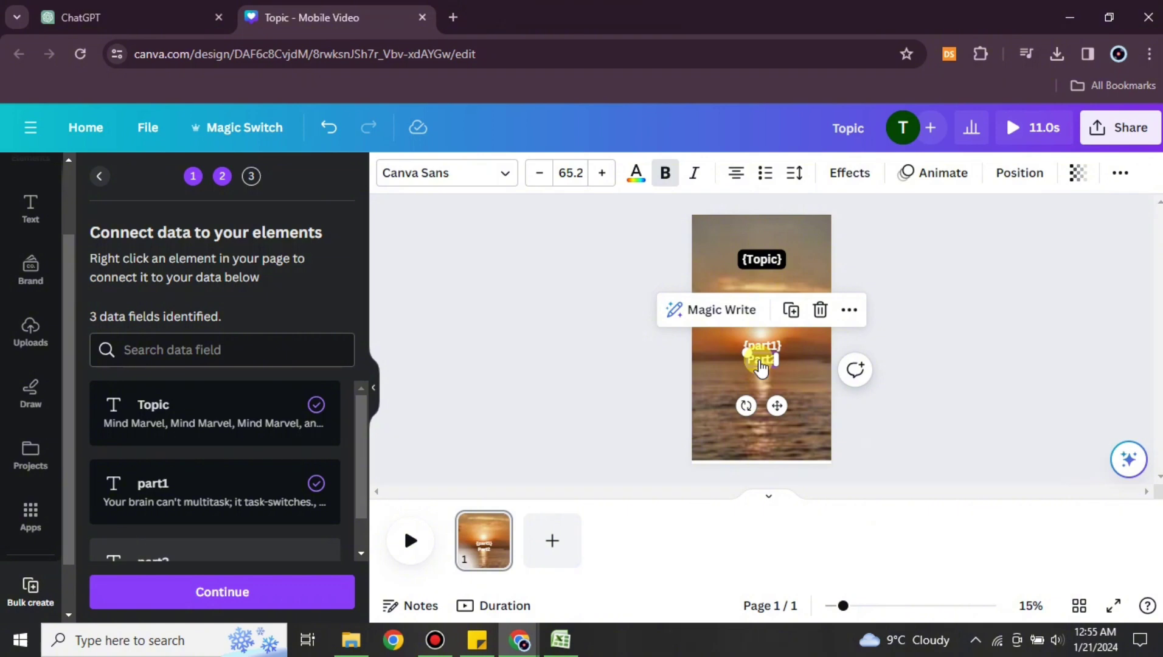
right_click(759, 367)
left_click(851, 402)
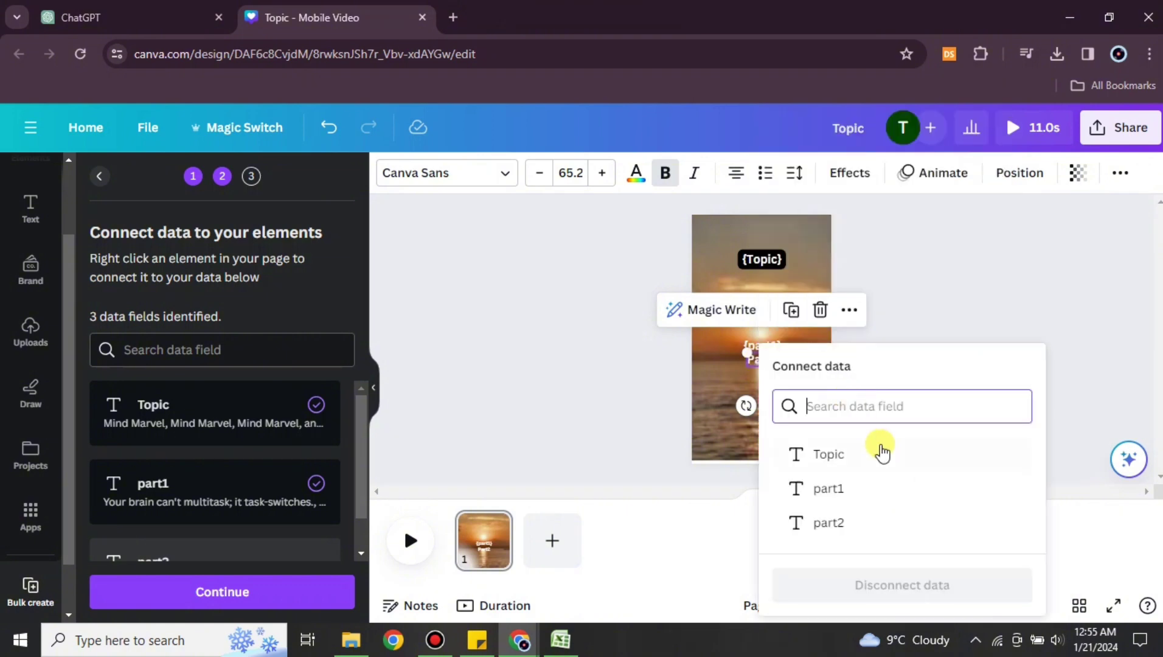
left_click(849, 522)
left_click_drag(766, 349, 768, 344)
left_click(993, 329)
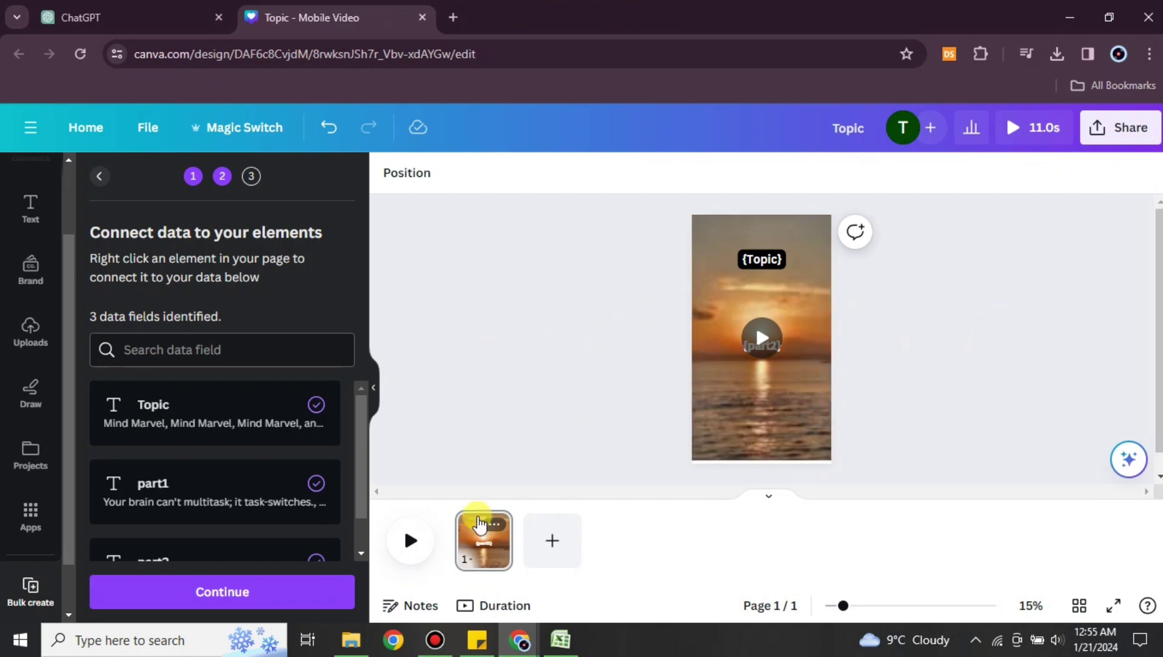
left_click(234, 590)
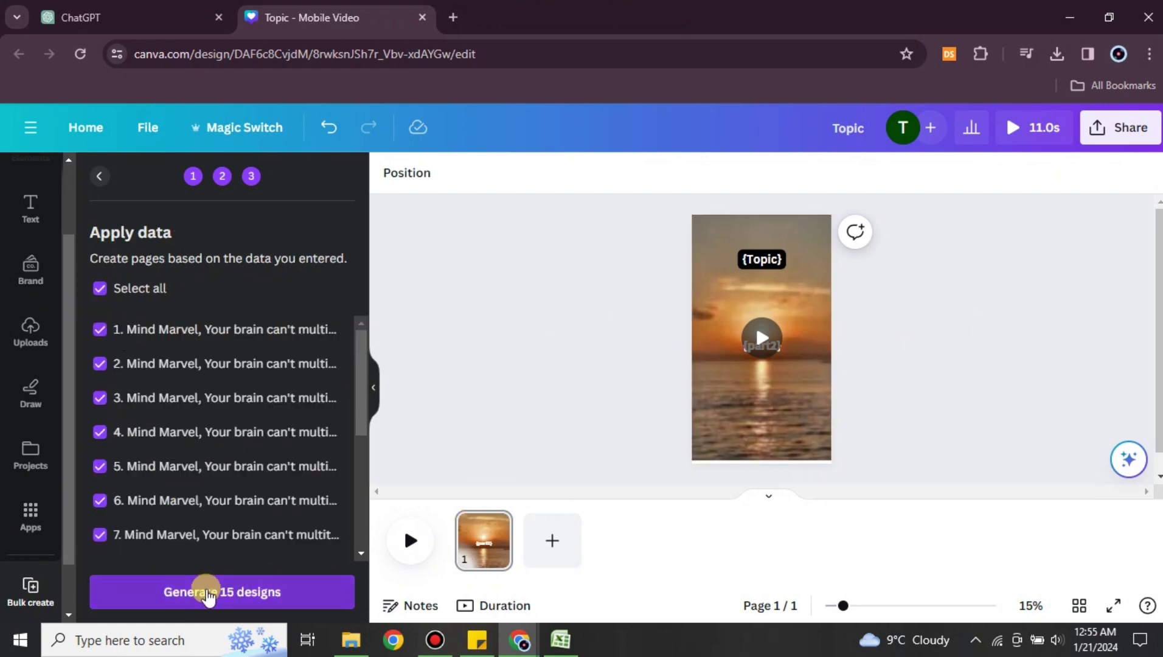
Generate the 15 reel designs, stay in the browser, and view page 2.
left_click(207, 594)
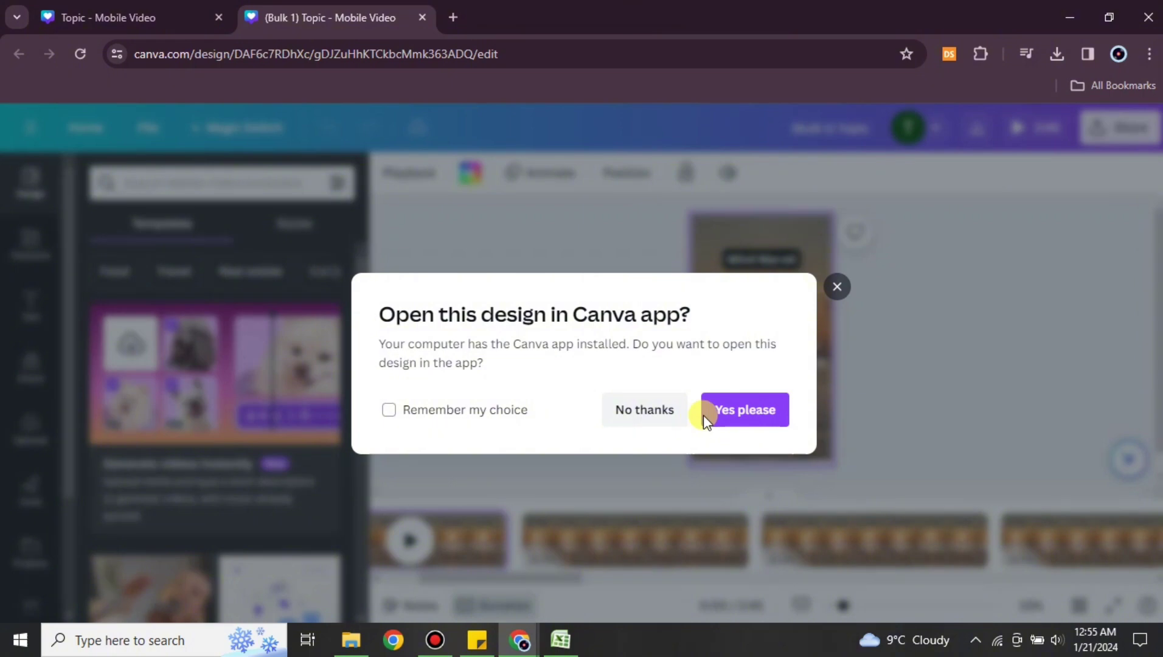
left_click(660, 422)
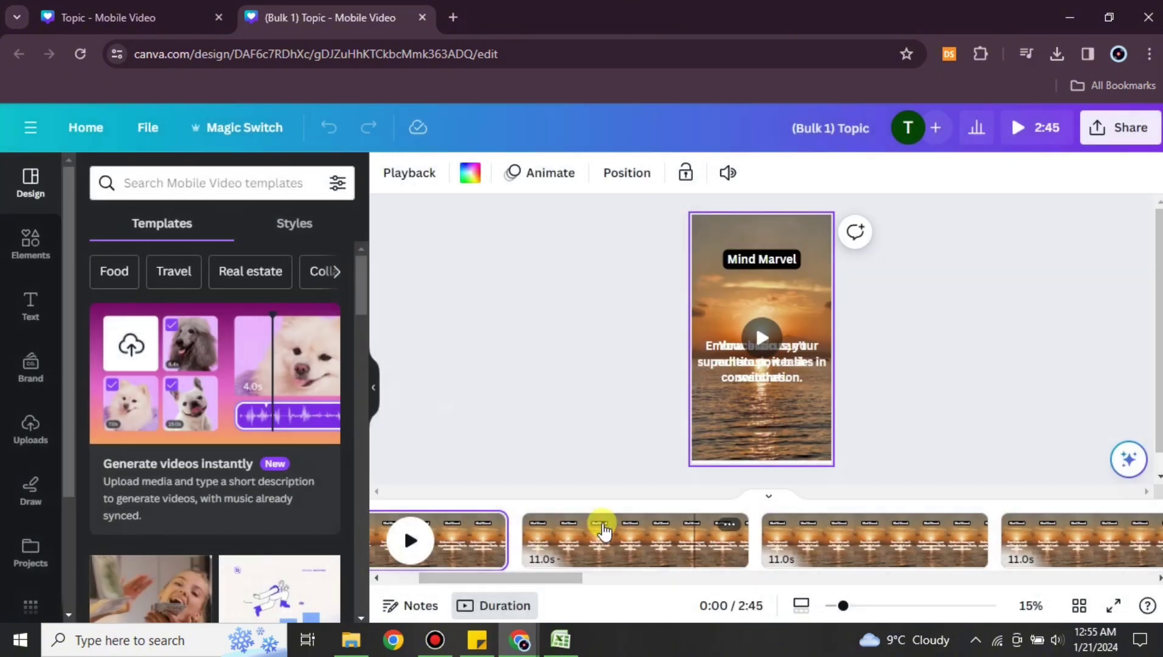
left_click(594, 540)
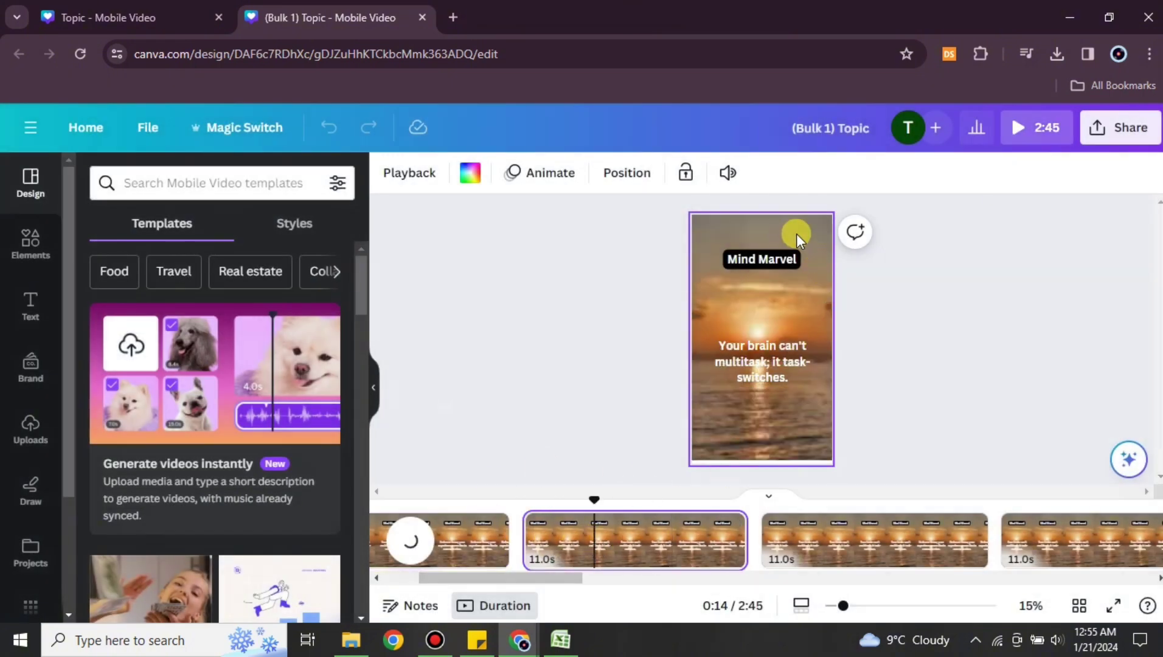
Search Elements for 'background video' and add the 31.0s yellow flower-field video to page 2.
left_click(29, 250)
left_click(200, 184)
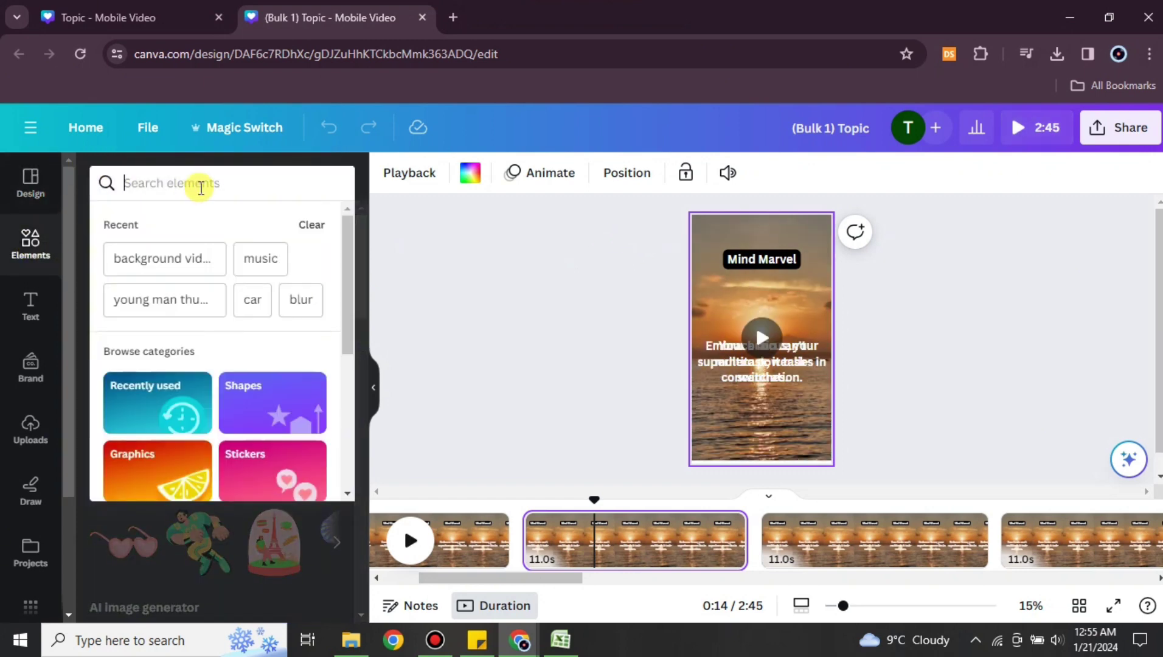
left_click(209, 265)
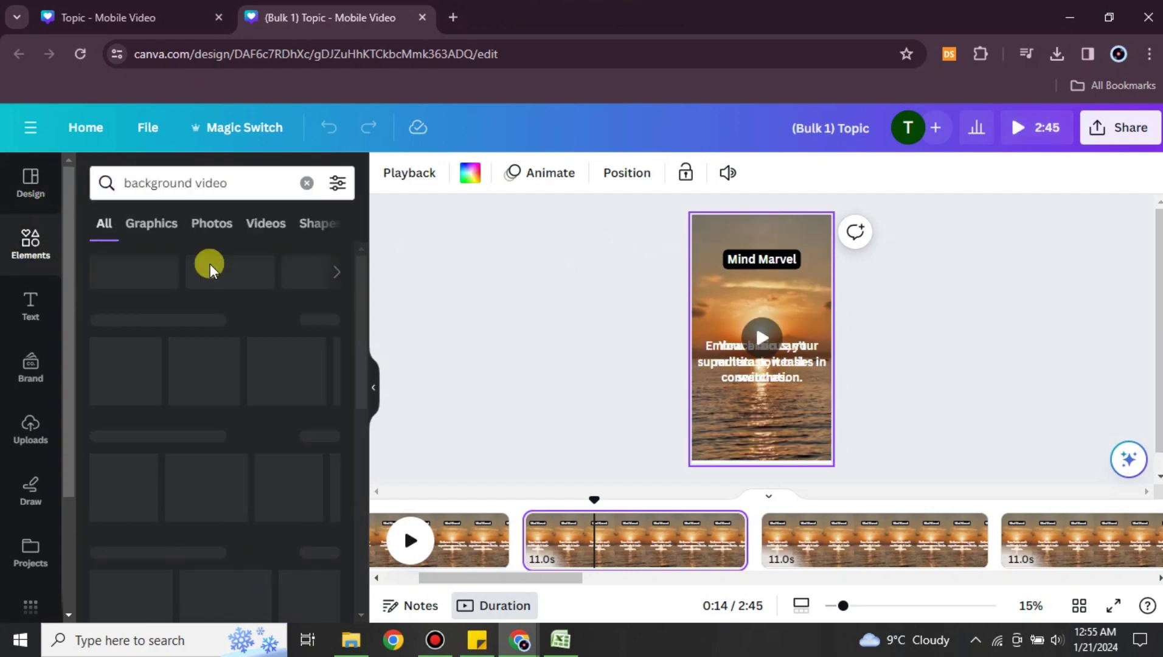
scroll(301, 395, "down", 3)
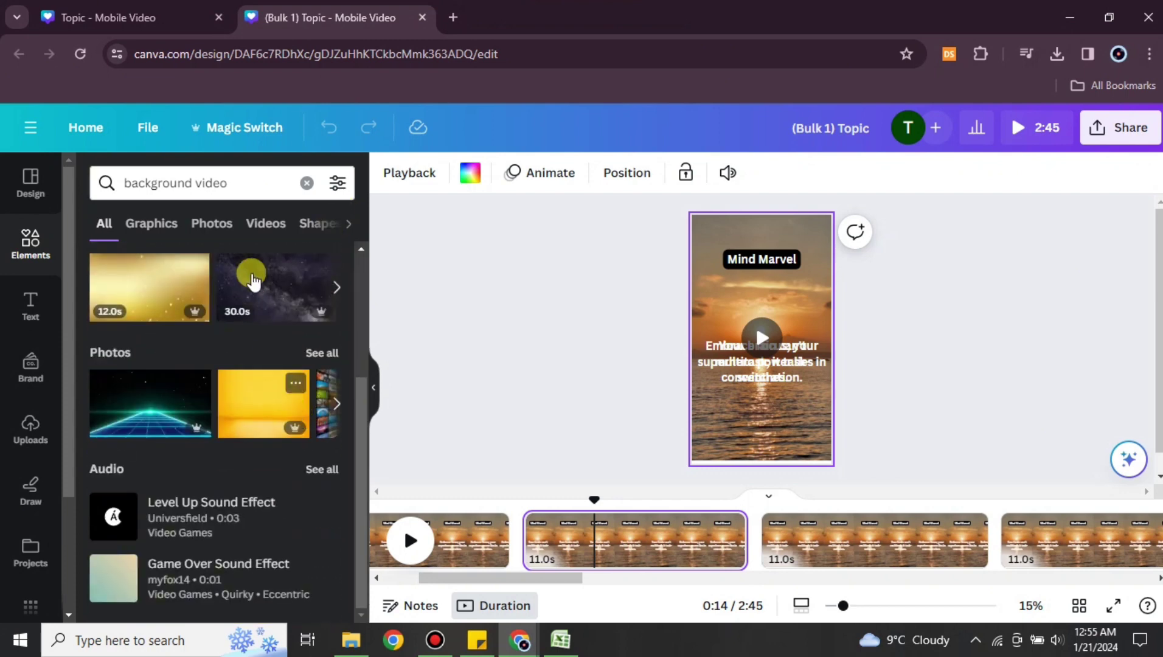
left_click(254, 223)
scroll(259, 405, "down", 3)
scroll(259, 401, "down", 5)
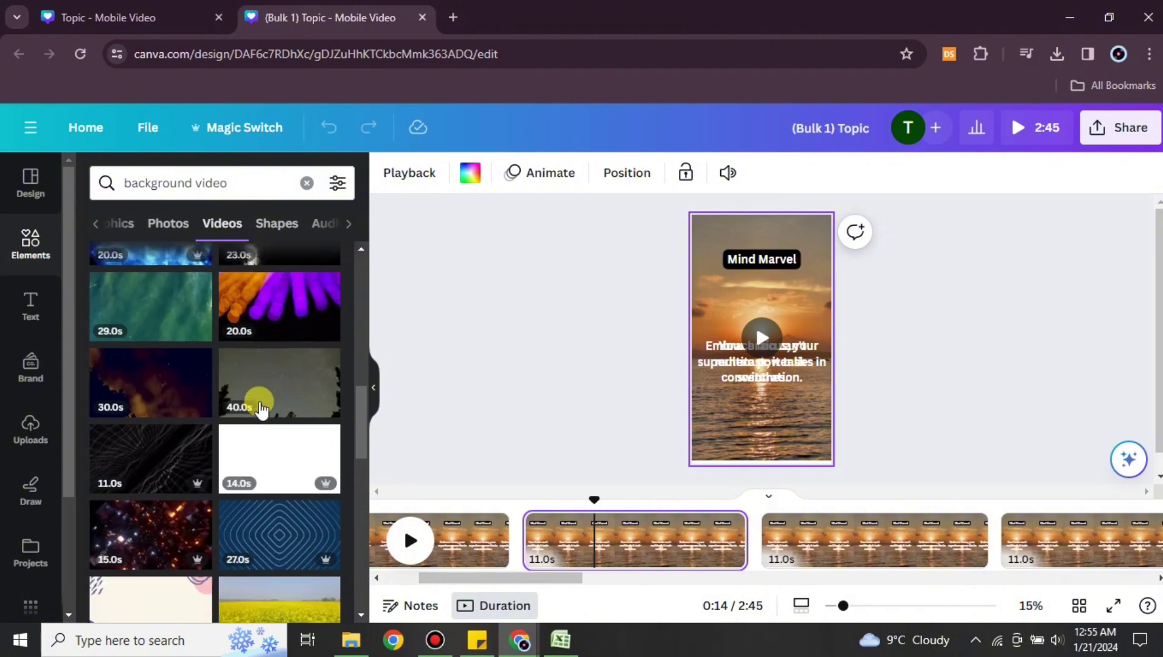
scroll(260, 403, "down", 5)
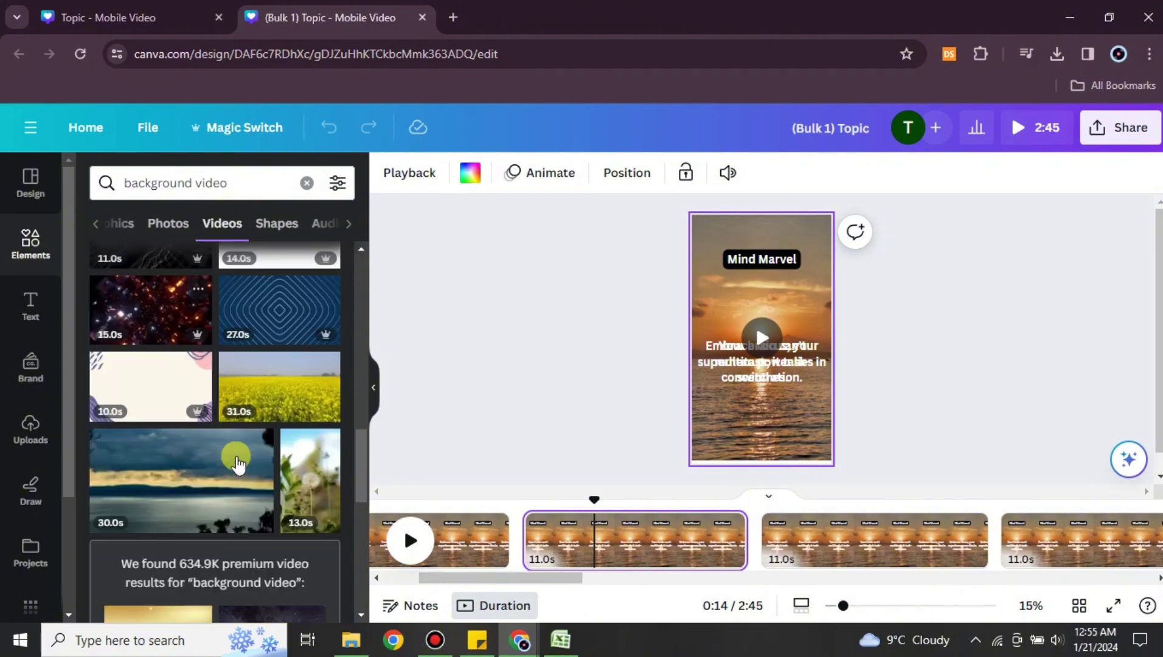
scroll(237, 463, "down", 1)
left_click(280, 363)
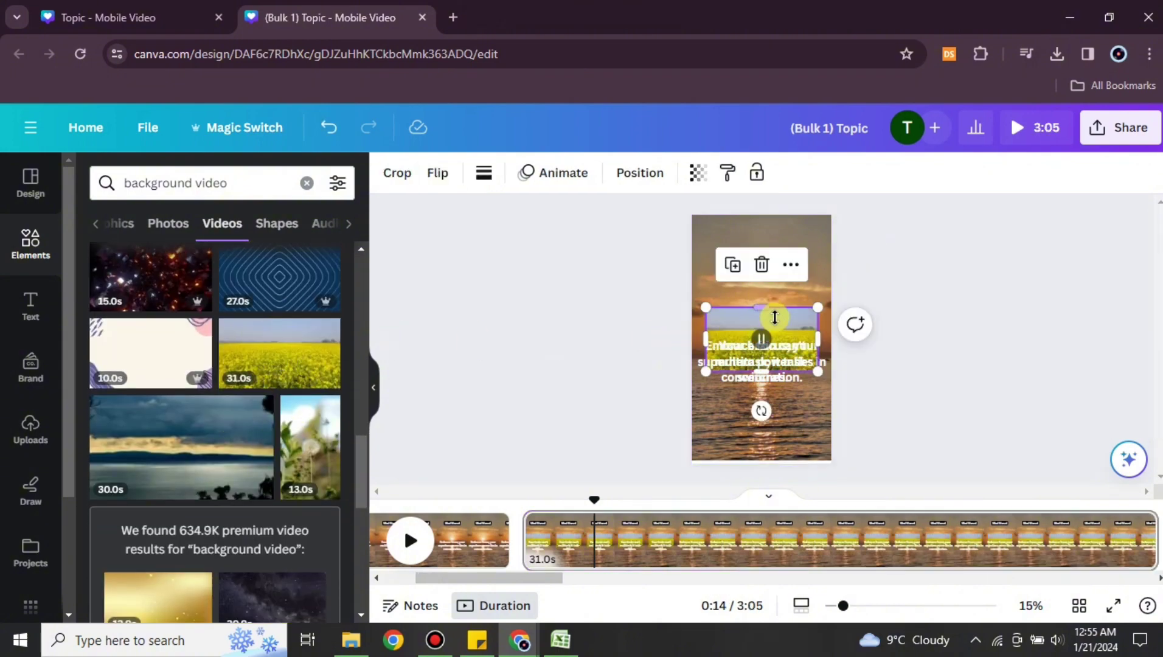
Move the field video to the top-left corner and enlarge it to cover the whole page.
left_click_drag(774, 317, 740, 211)
left_click_drag(786, 269, 1141, 652)
left_click(505, 315)
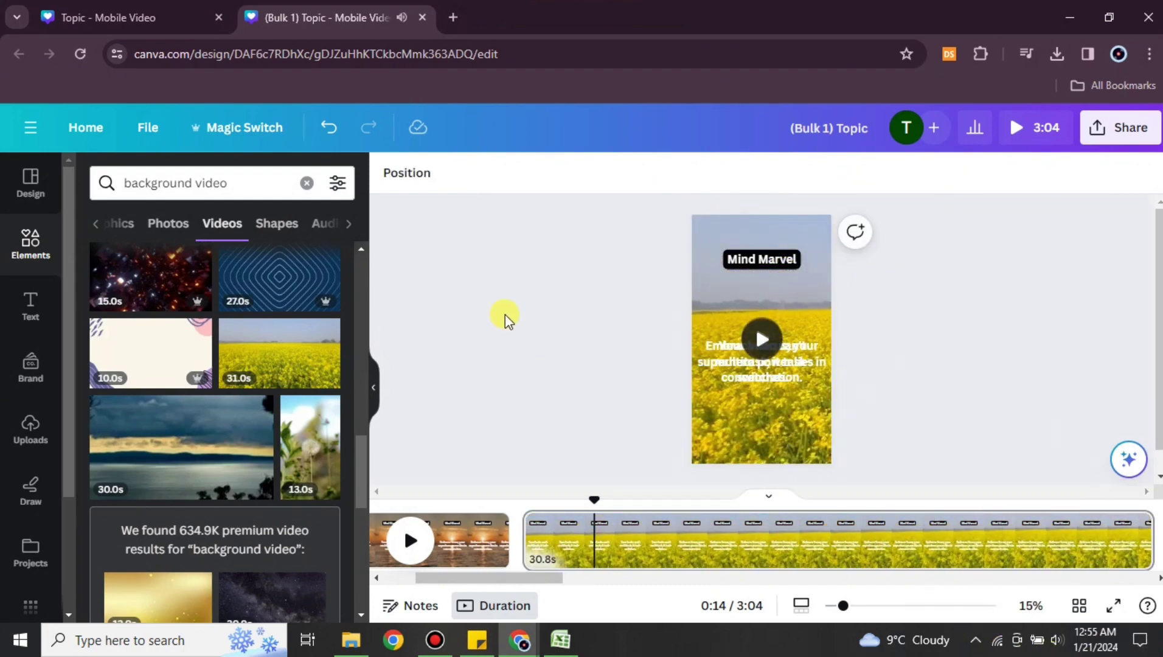